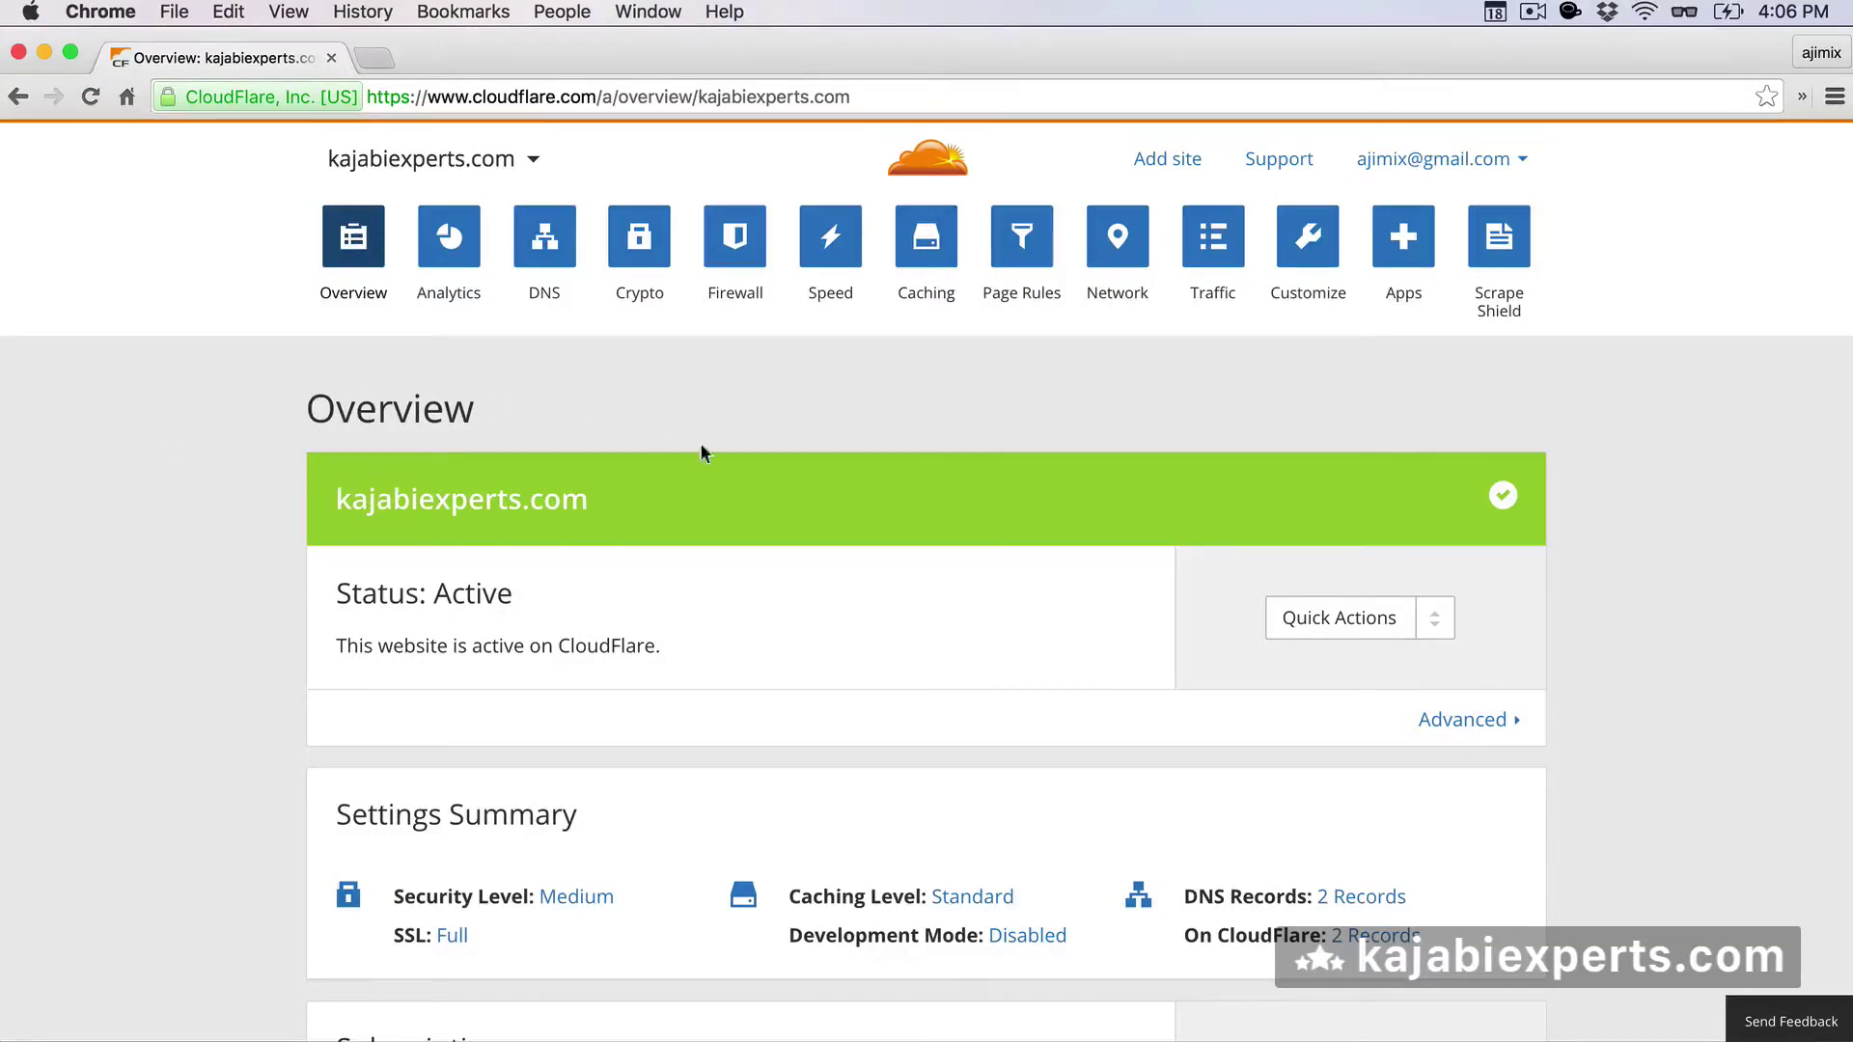
# Open Page Rules for kajabiexperts.com and look over the blank new-rule form.
pyautogui.click(1036, 242)
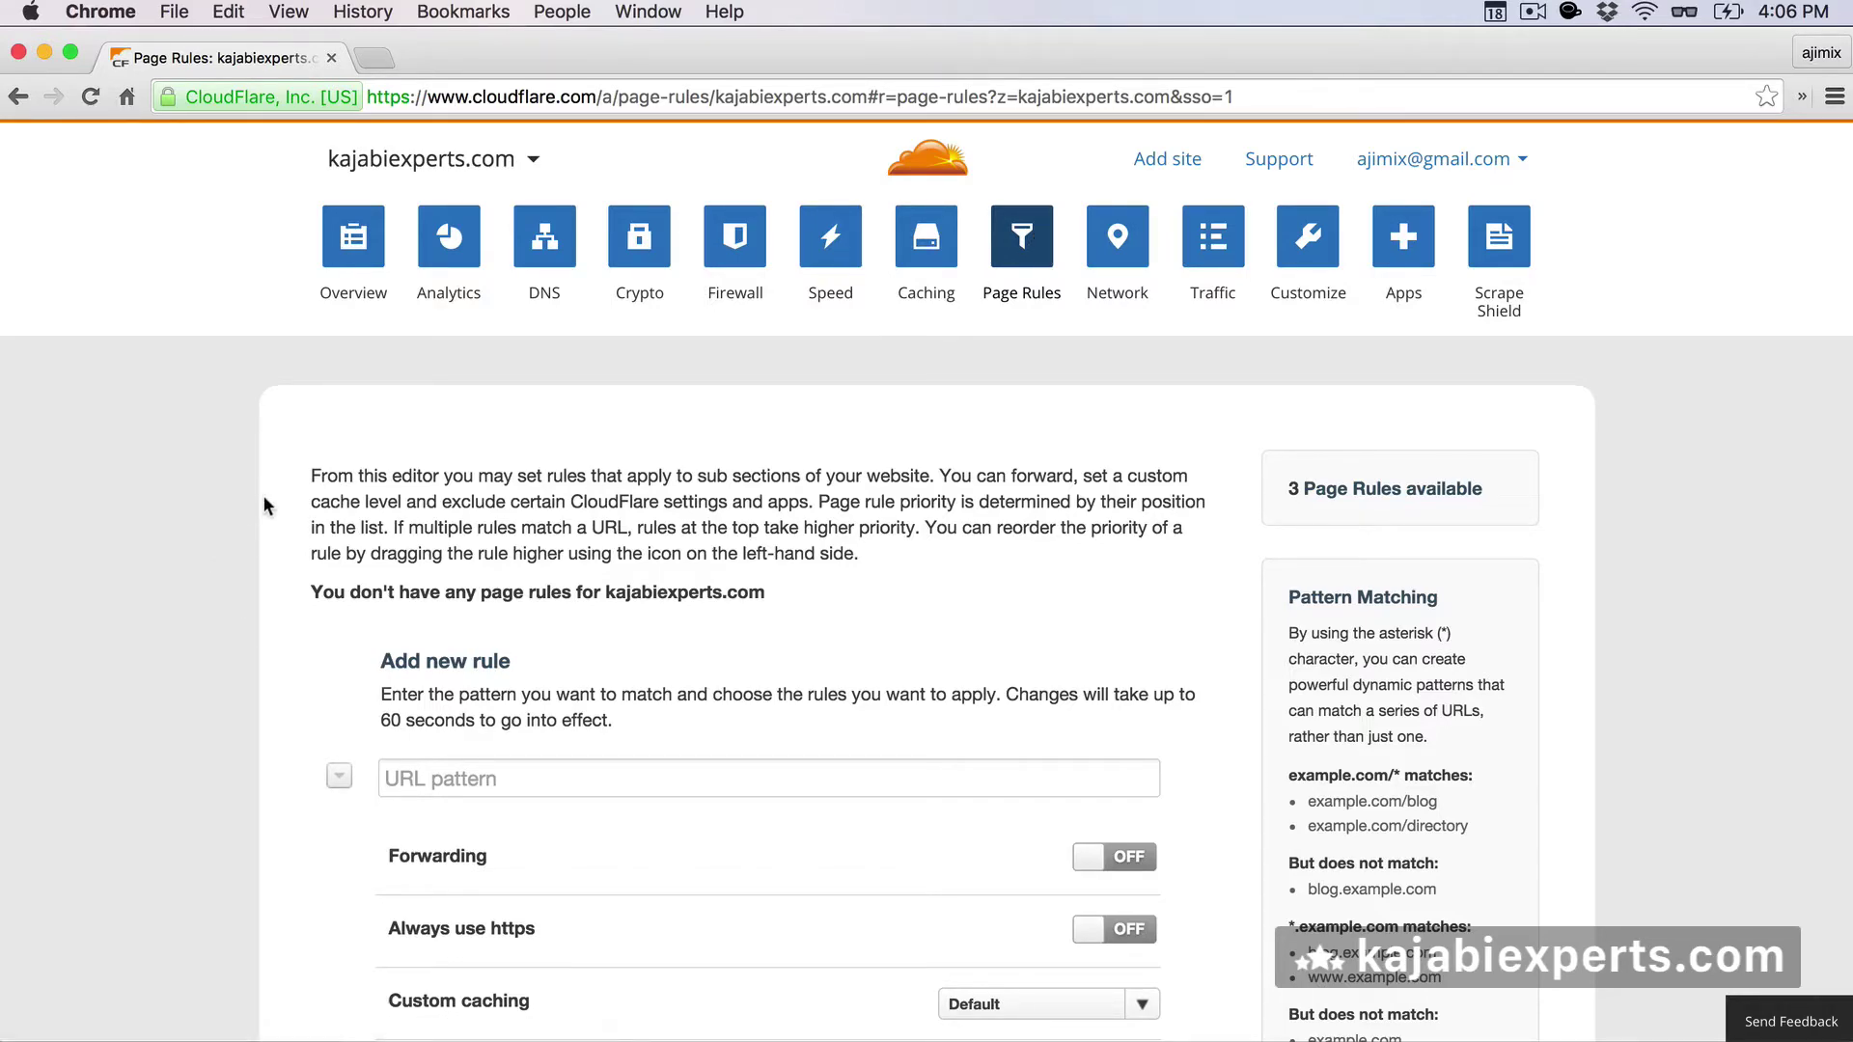
pyautogui.scroll(-5, 263, 496)
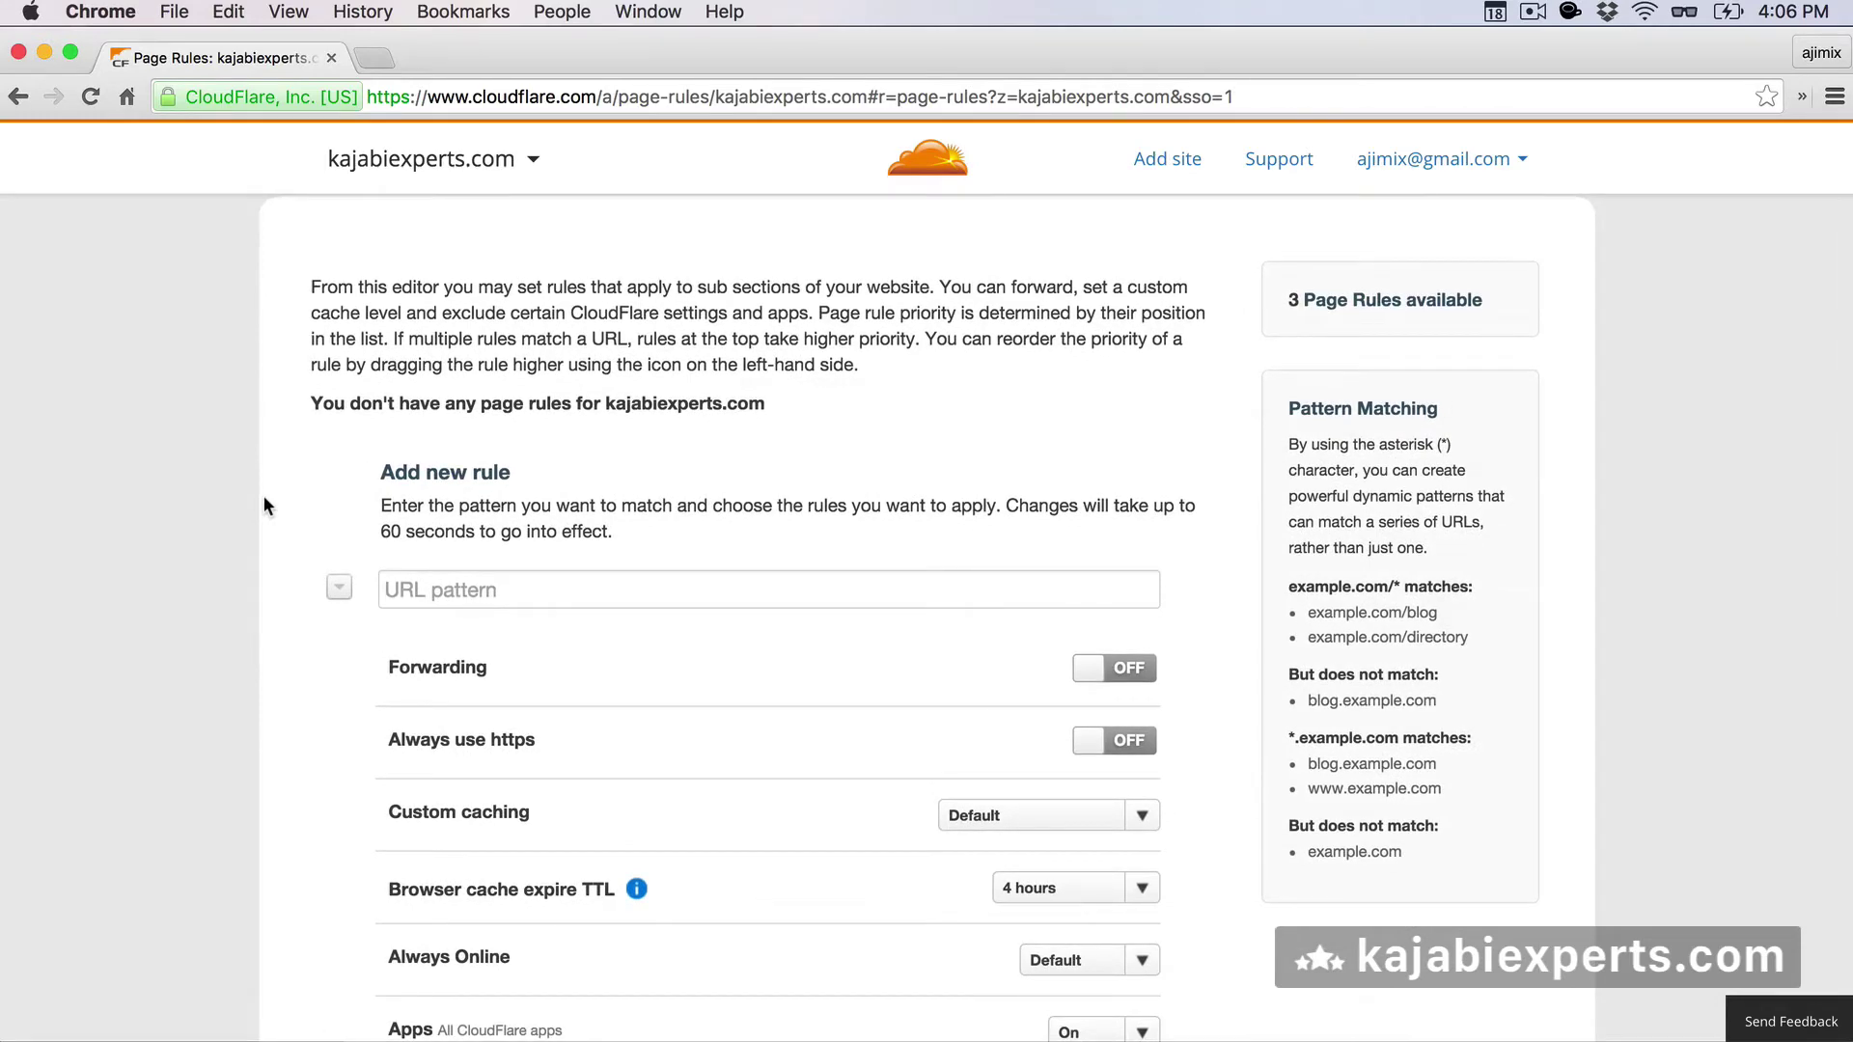
pyautogui.scroll(5, 263, 495)
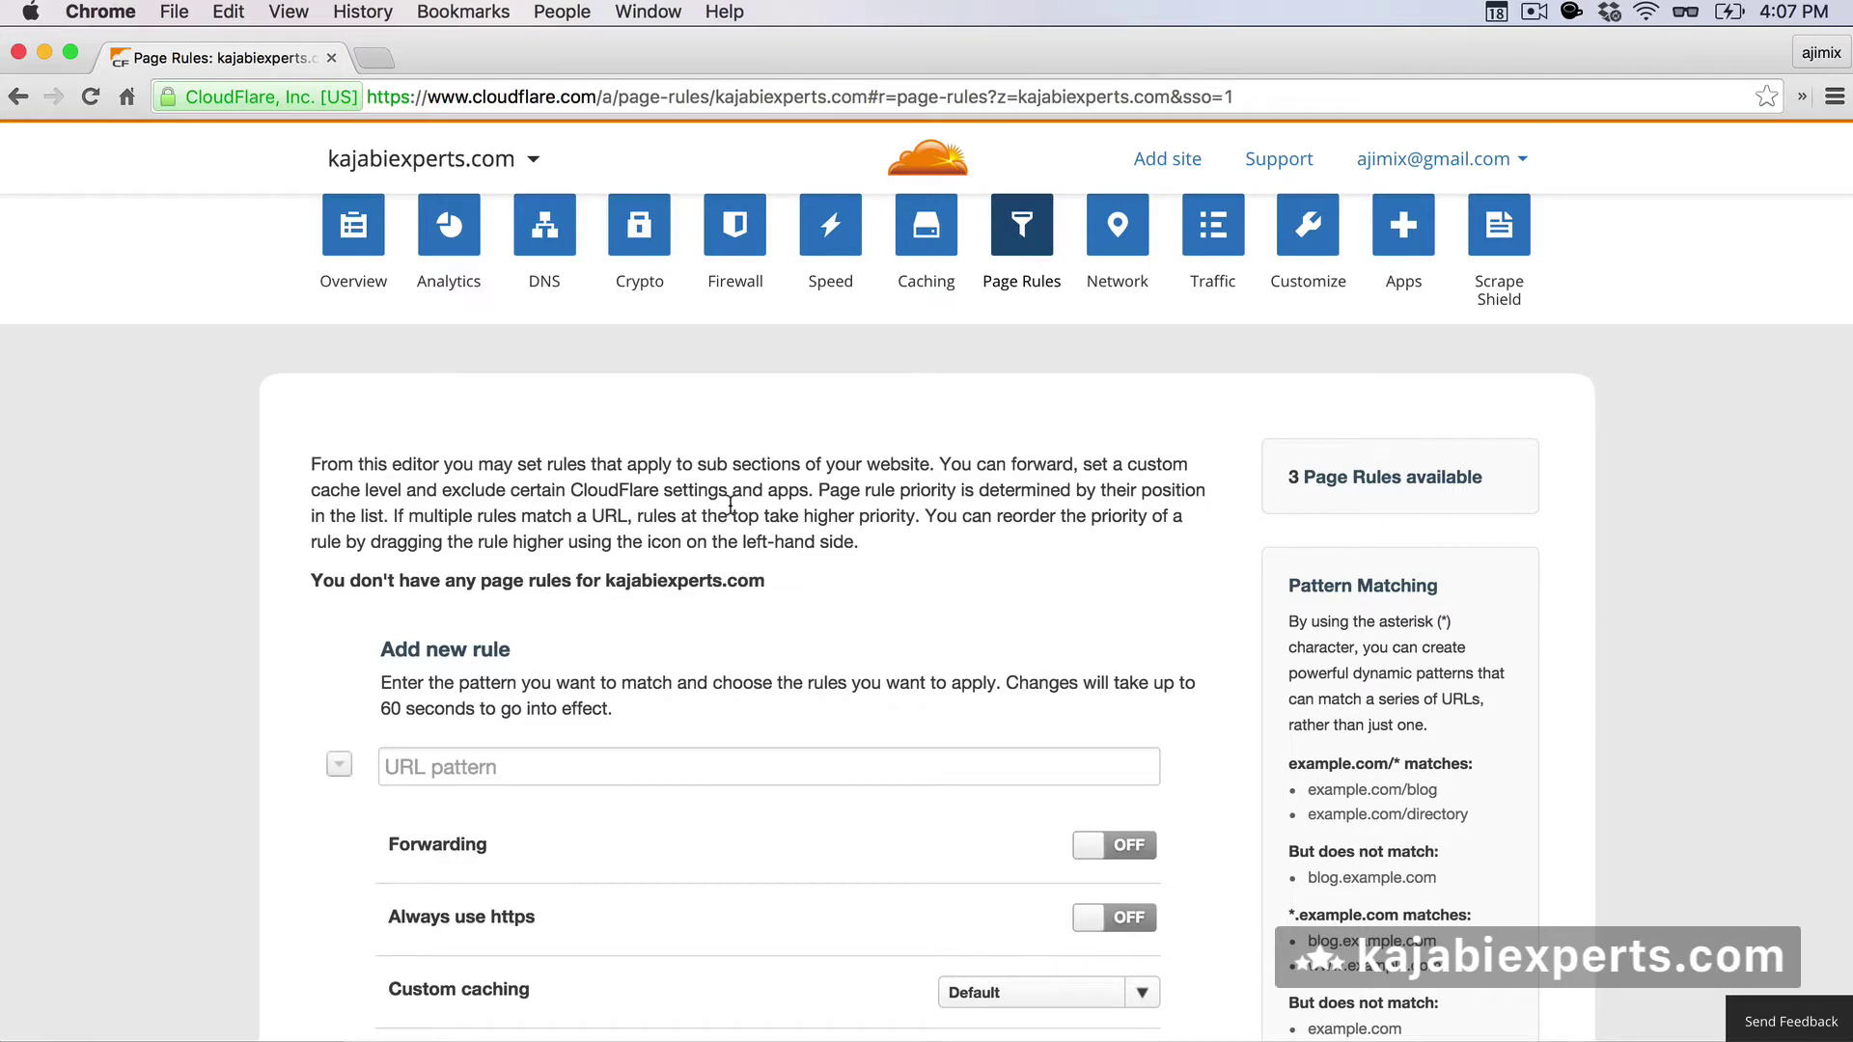
pyautogui.scroll(-3, 730, 505)
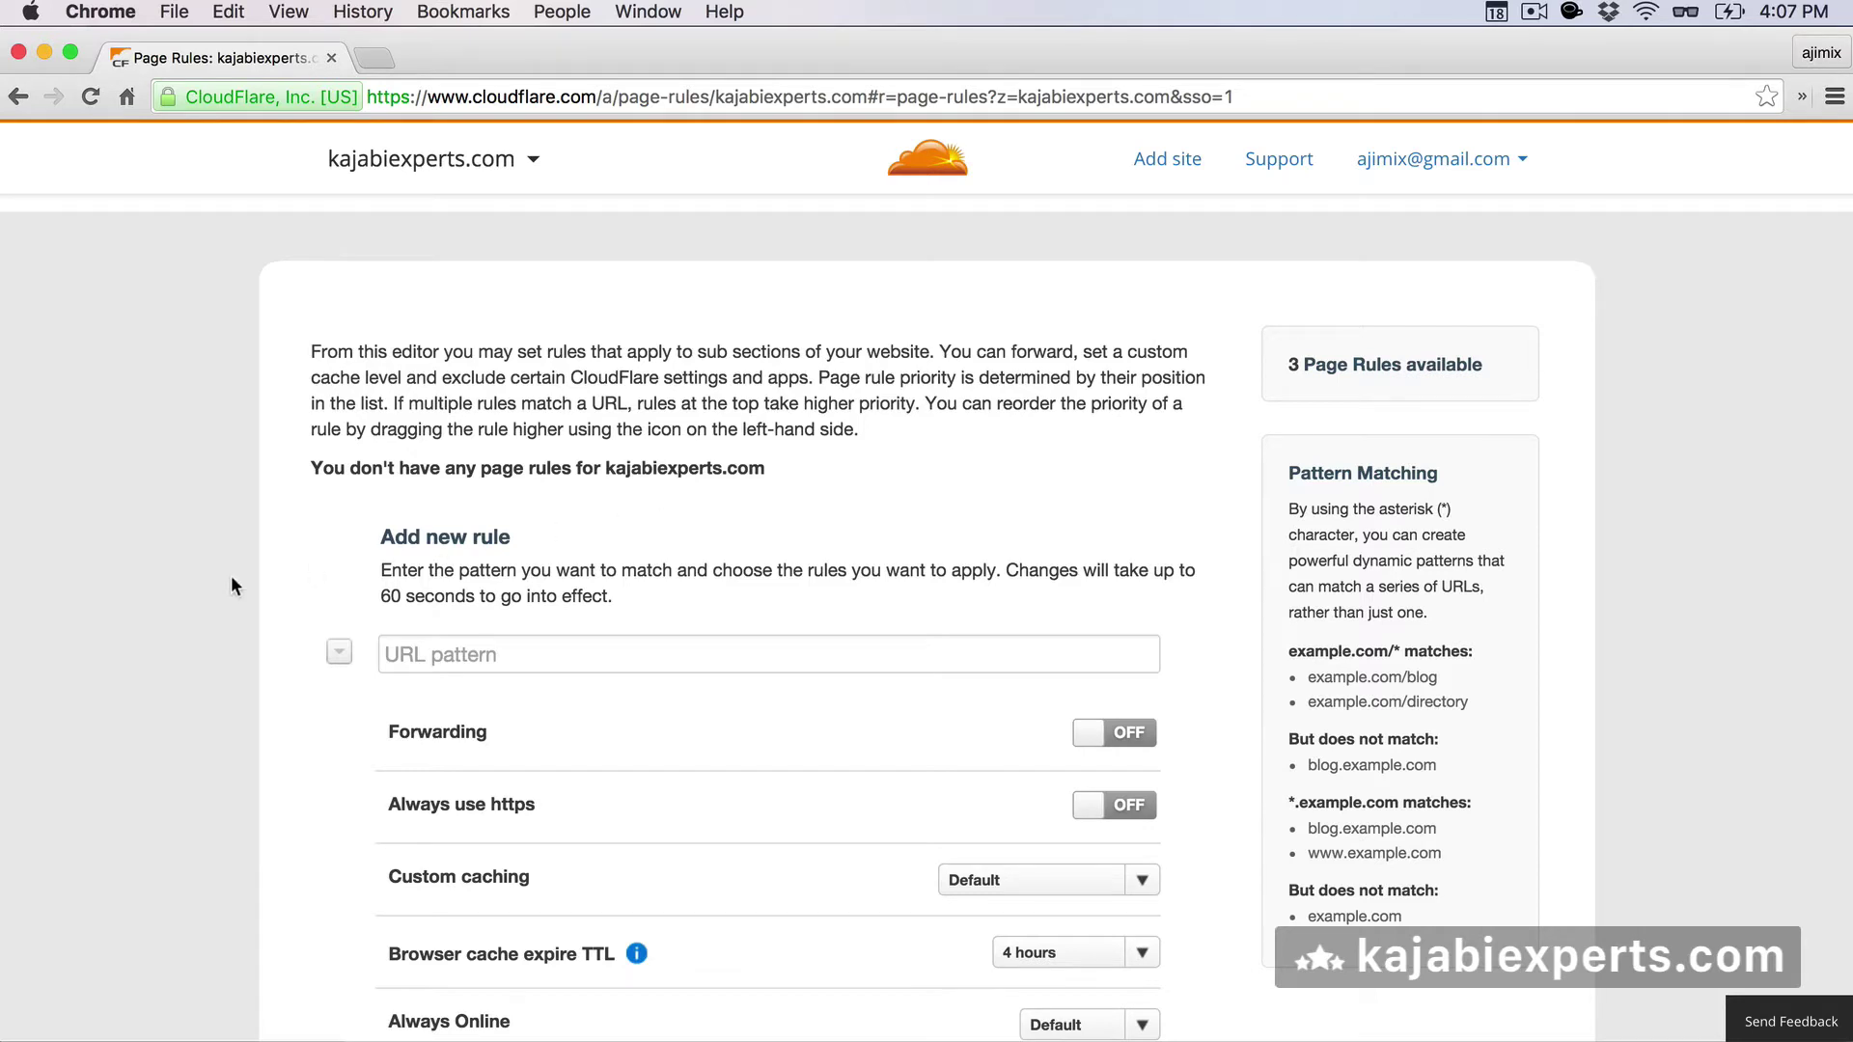
pyautogui.scroll(-1, 230, 585)
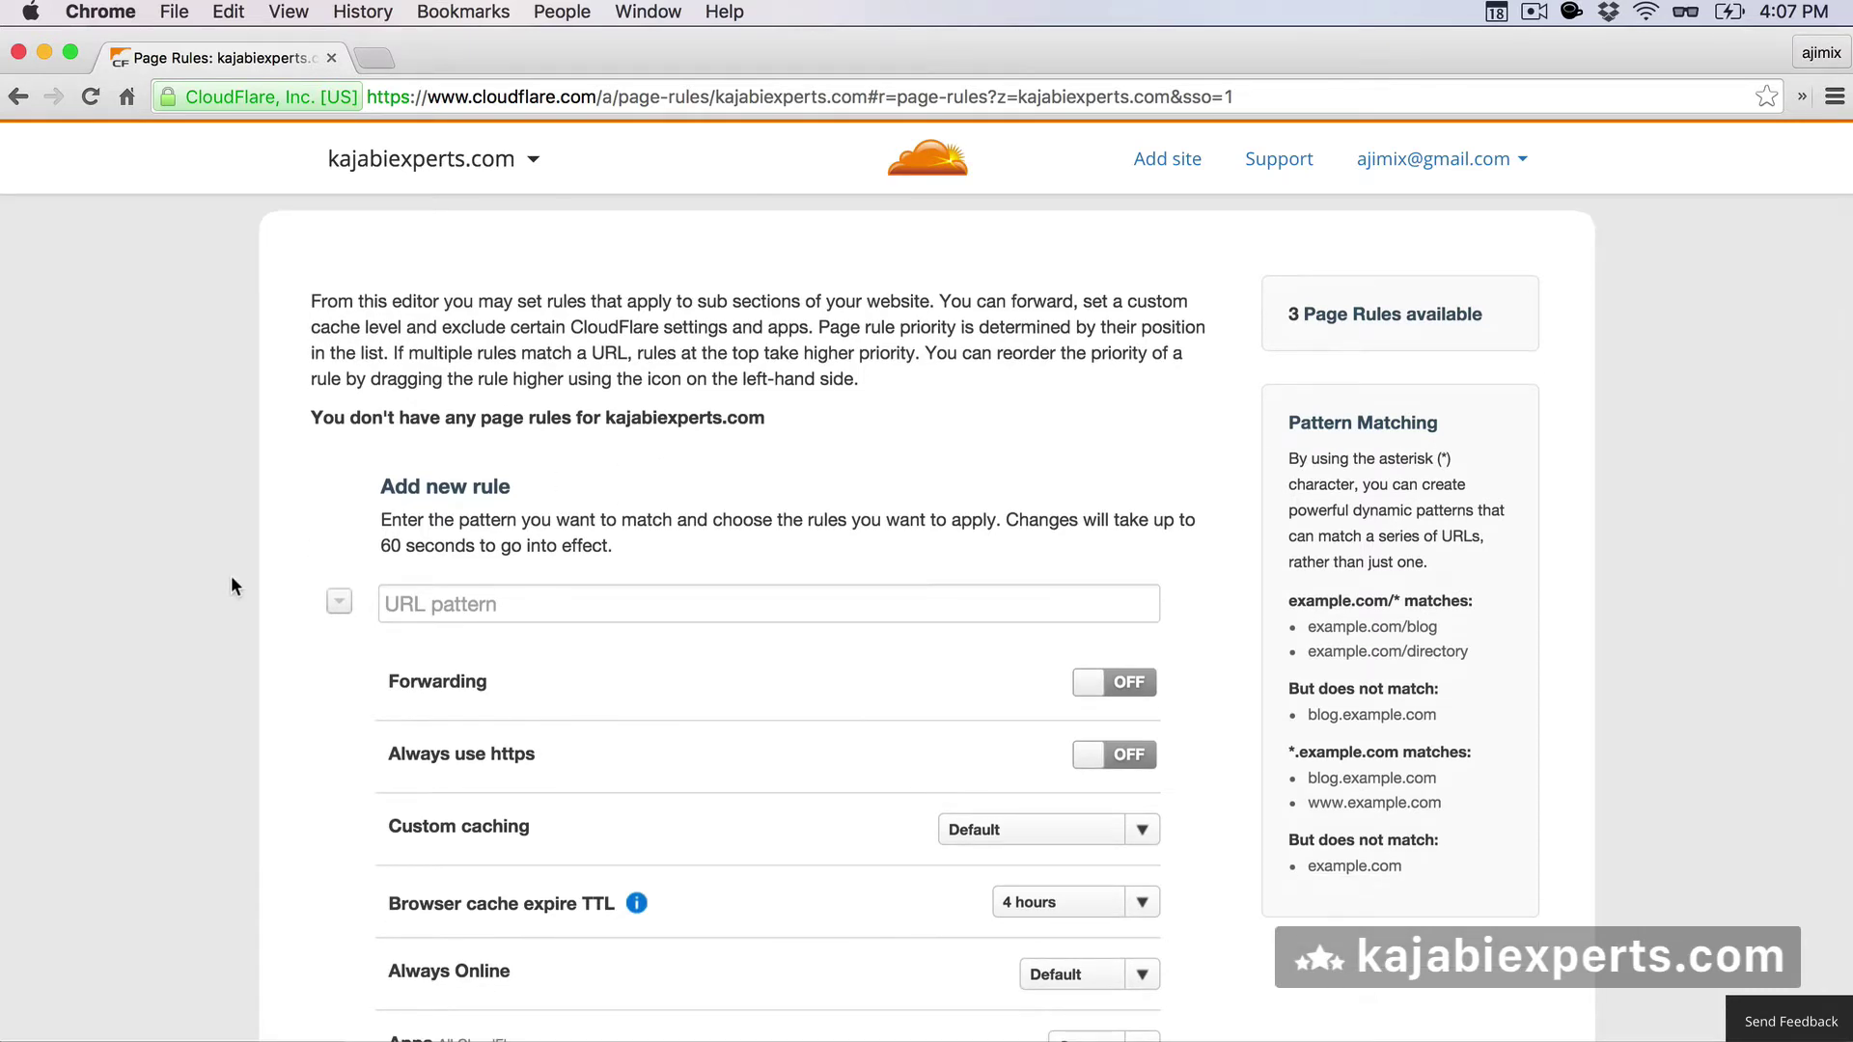
pyautogui.scroll(-1, 232, 580)
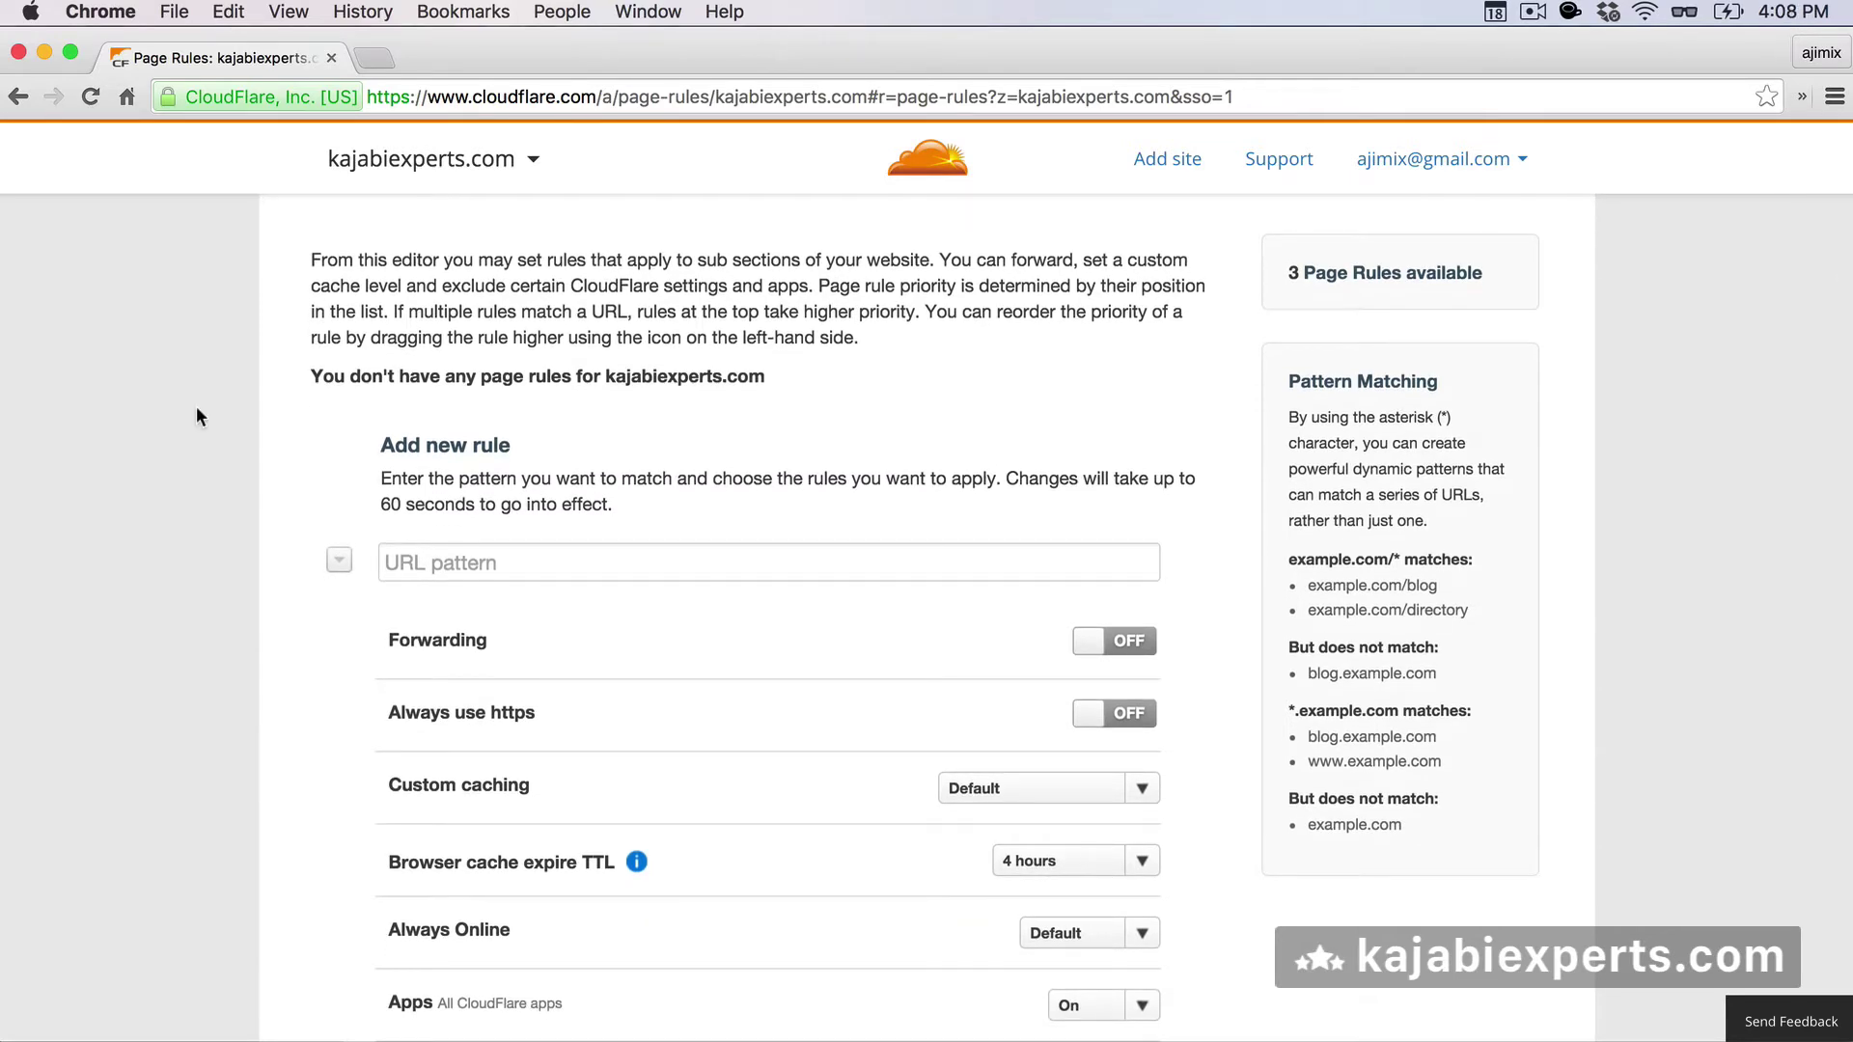
# Enter kajabiexperts.com/* as the new rule's URL pattern.
pyautogui.click(428, 563)
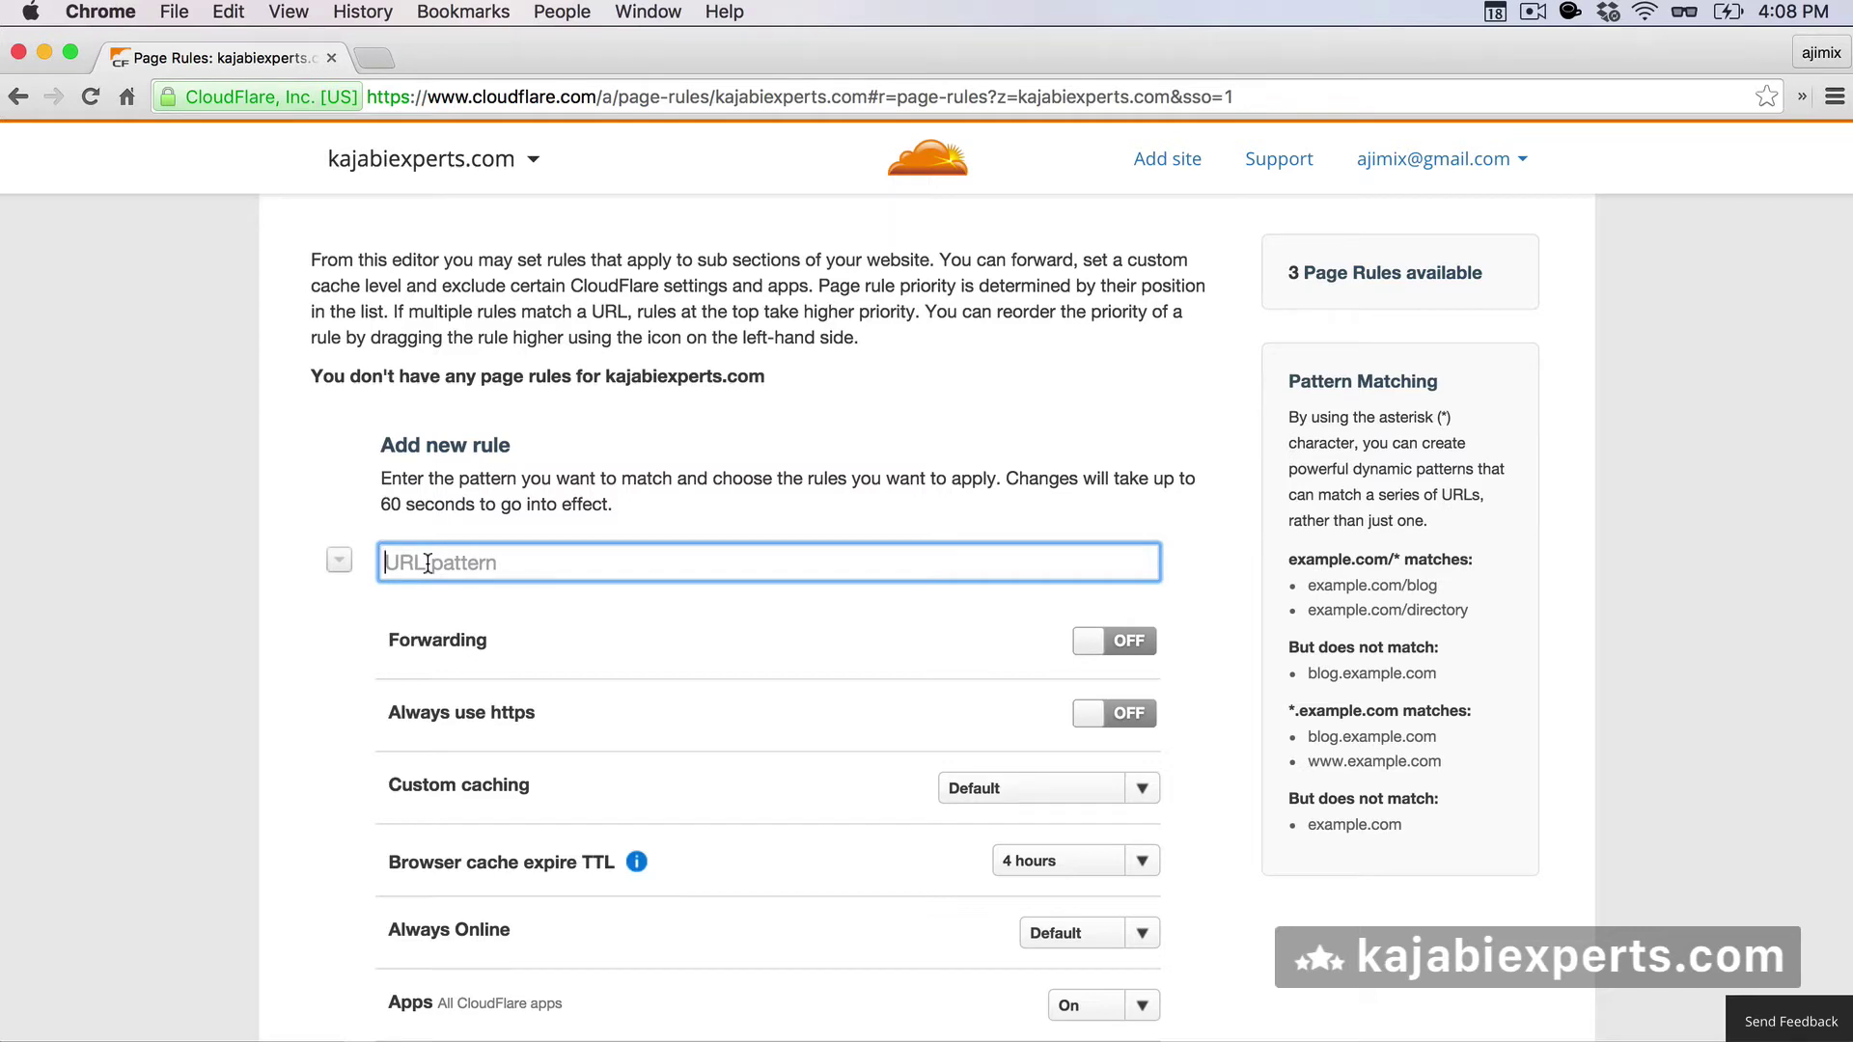
pyautogui.write('kajabiexperts.com/*')
pyautogui.click(1100, 645)
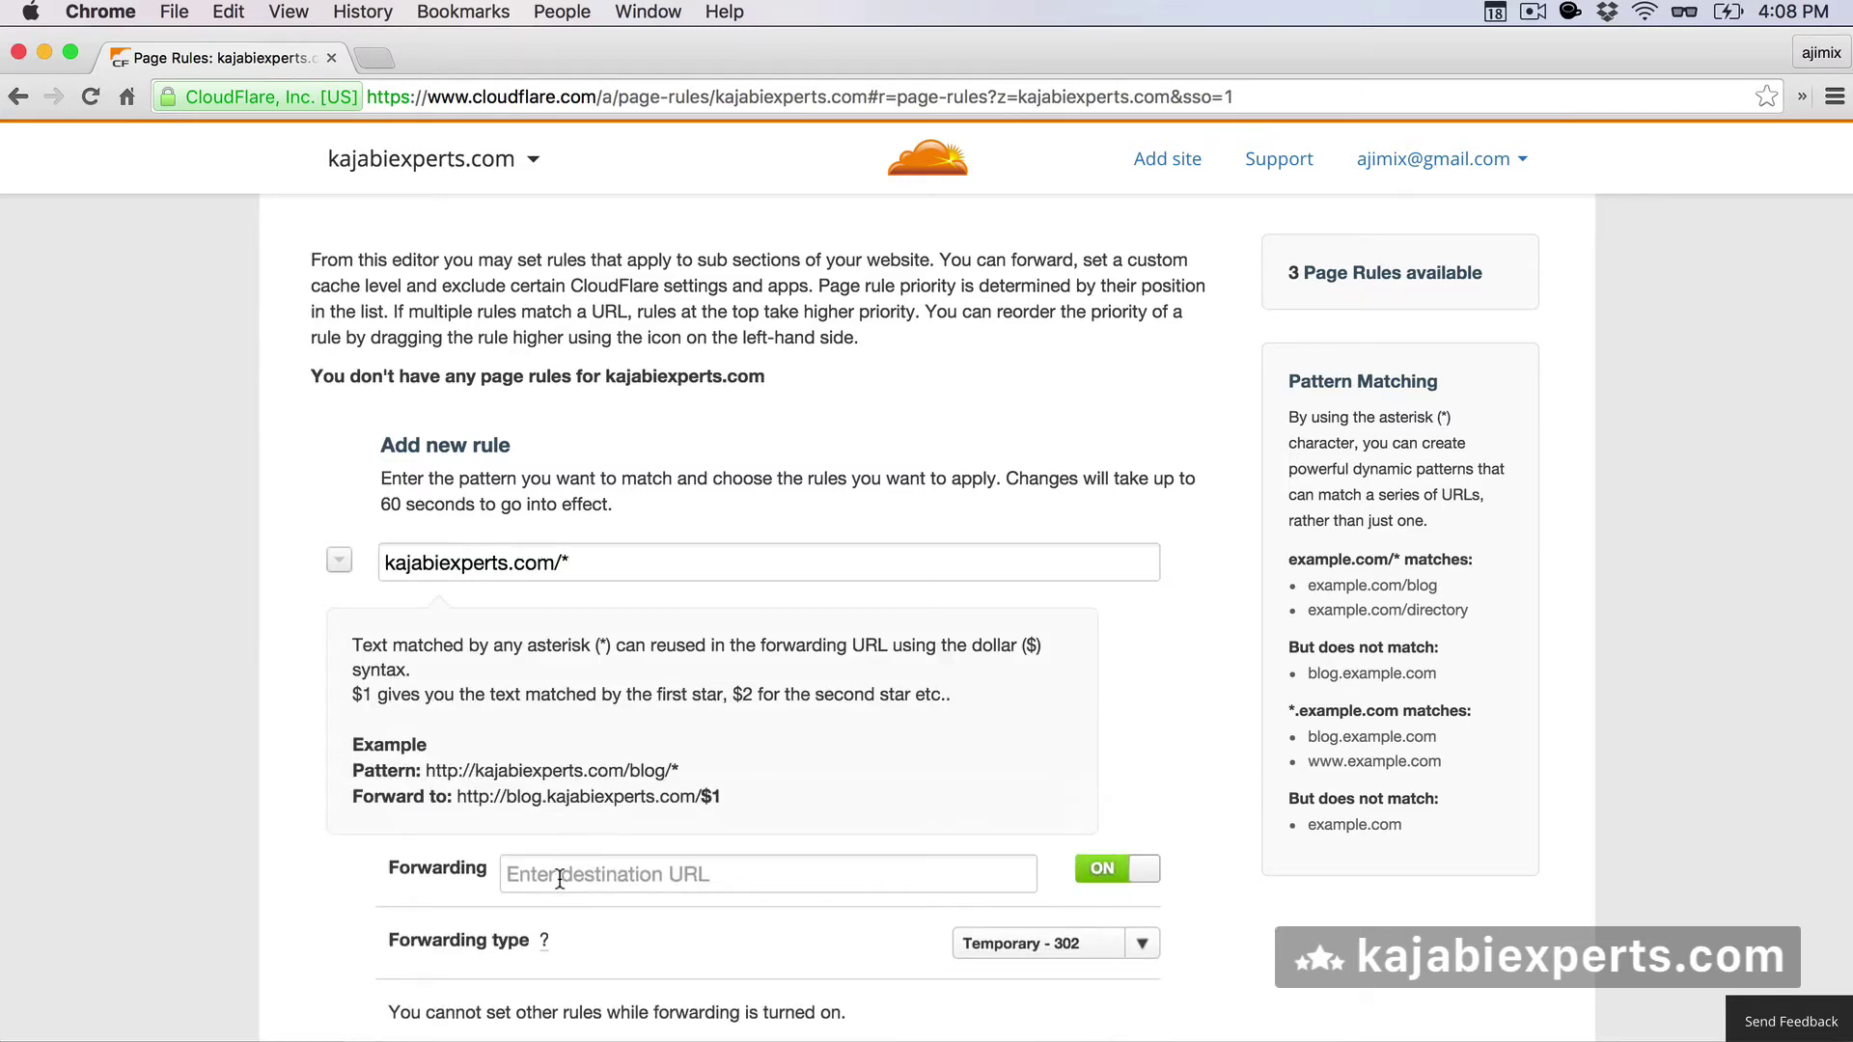
pyautogui.click(558, 872)
pyautogui.scroll(-1, 203, 860)
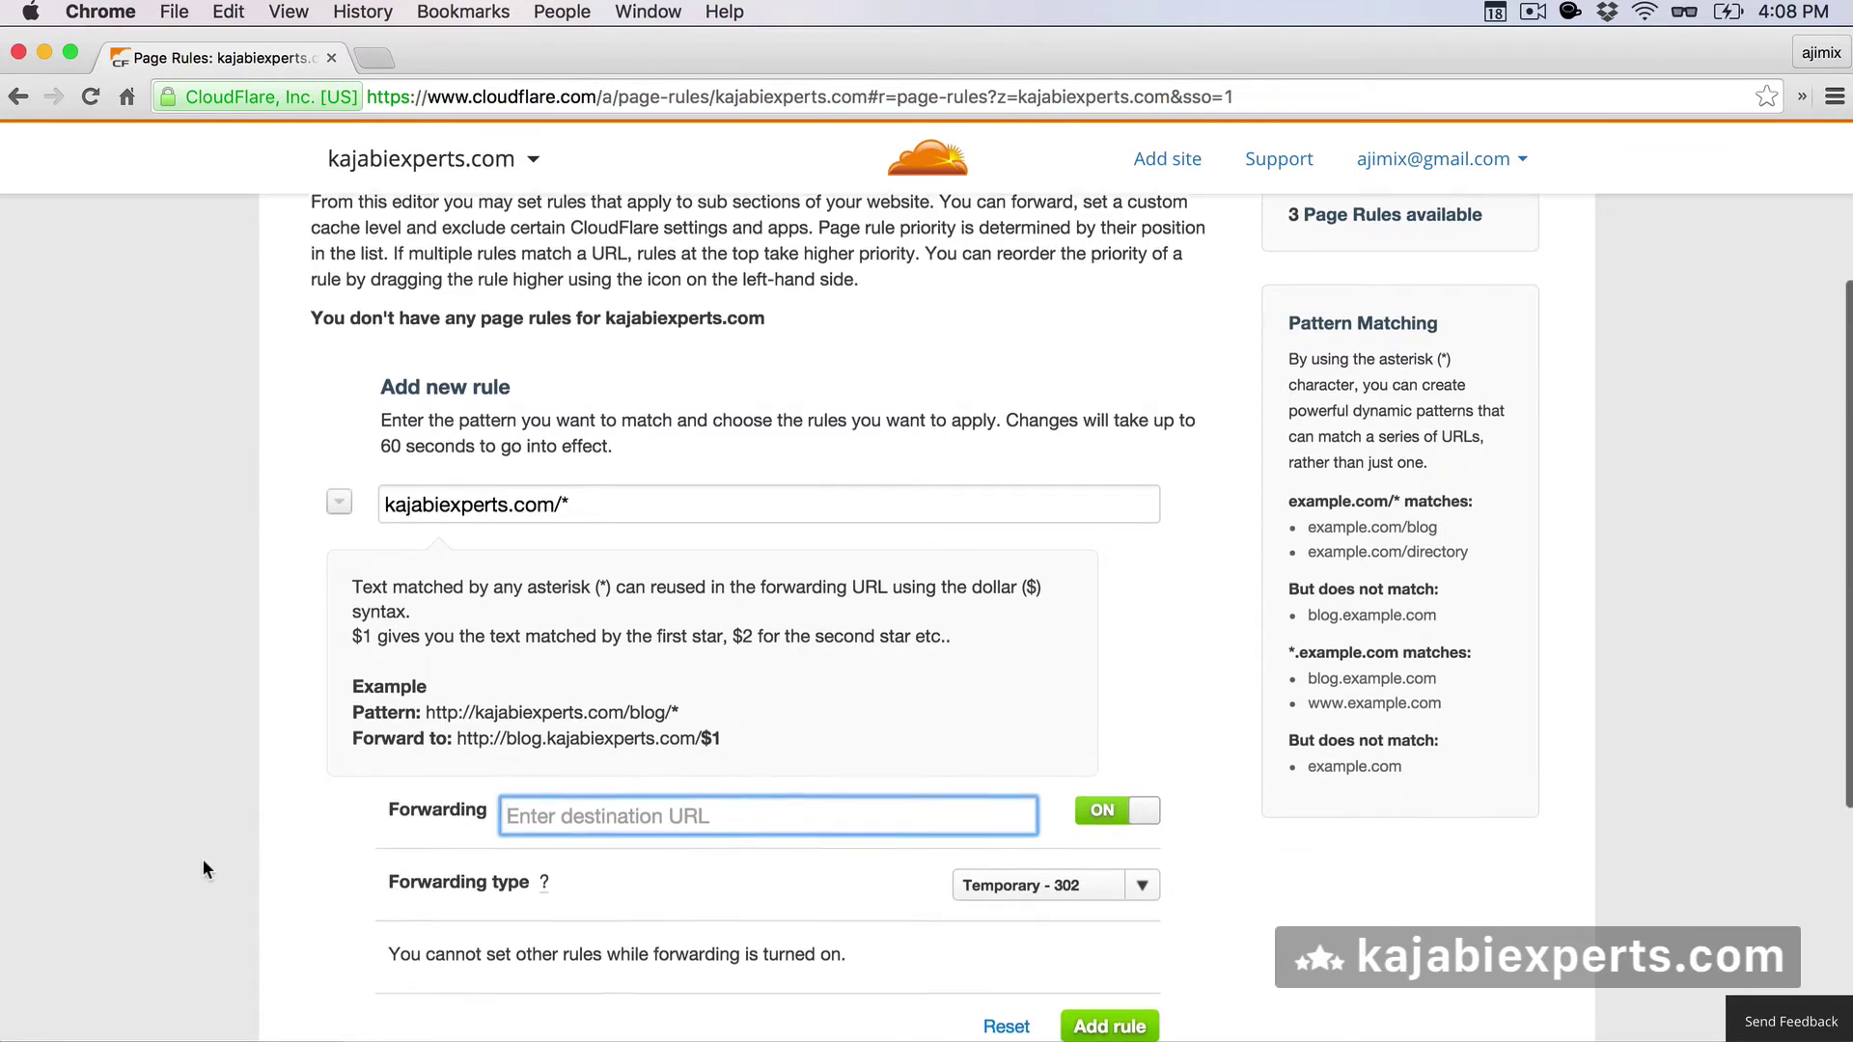
pyautogui.write('https:')
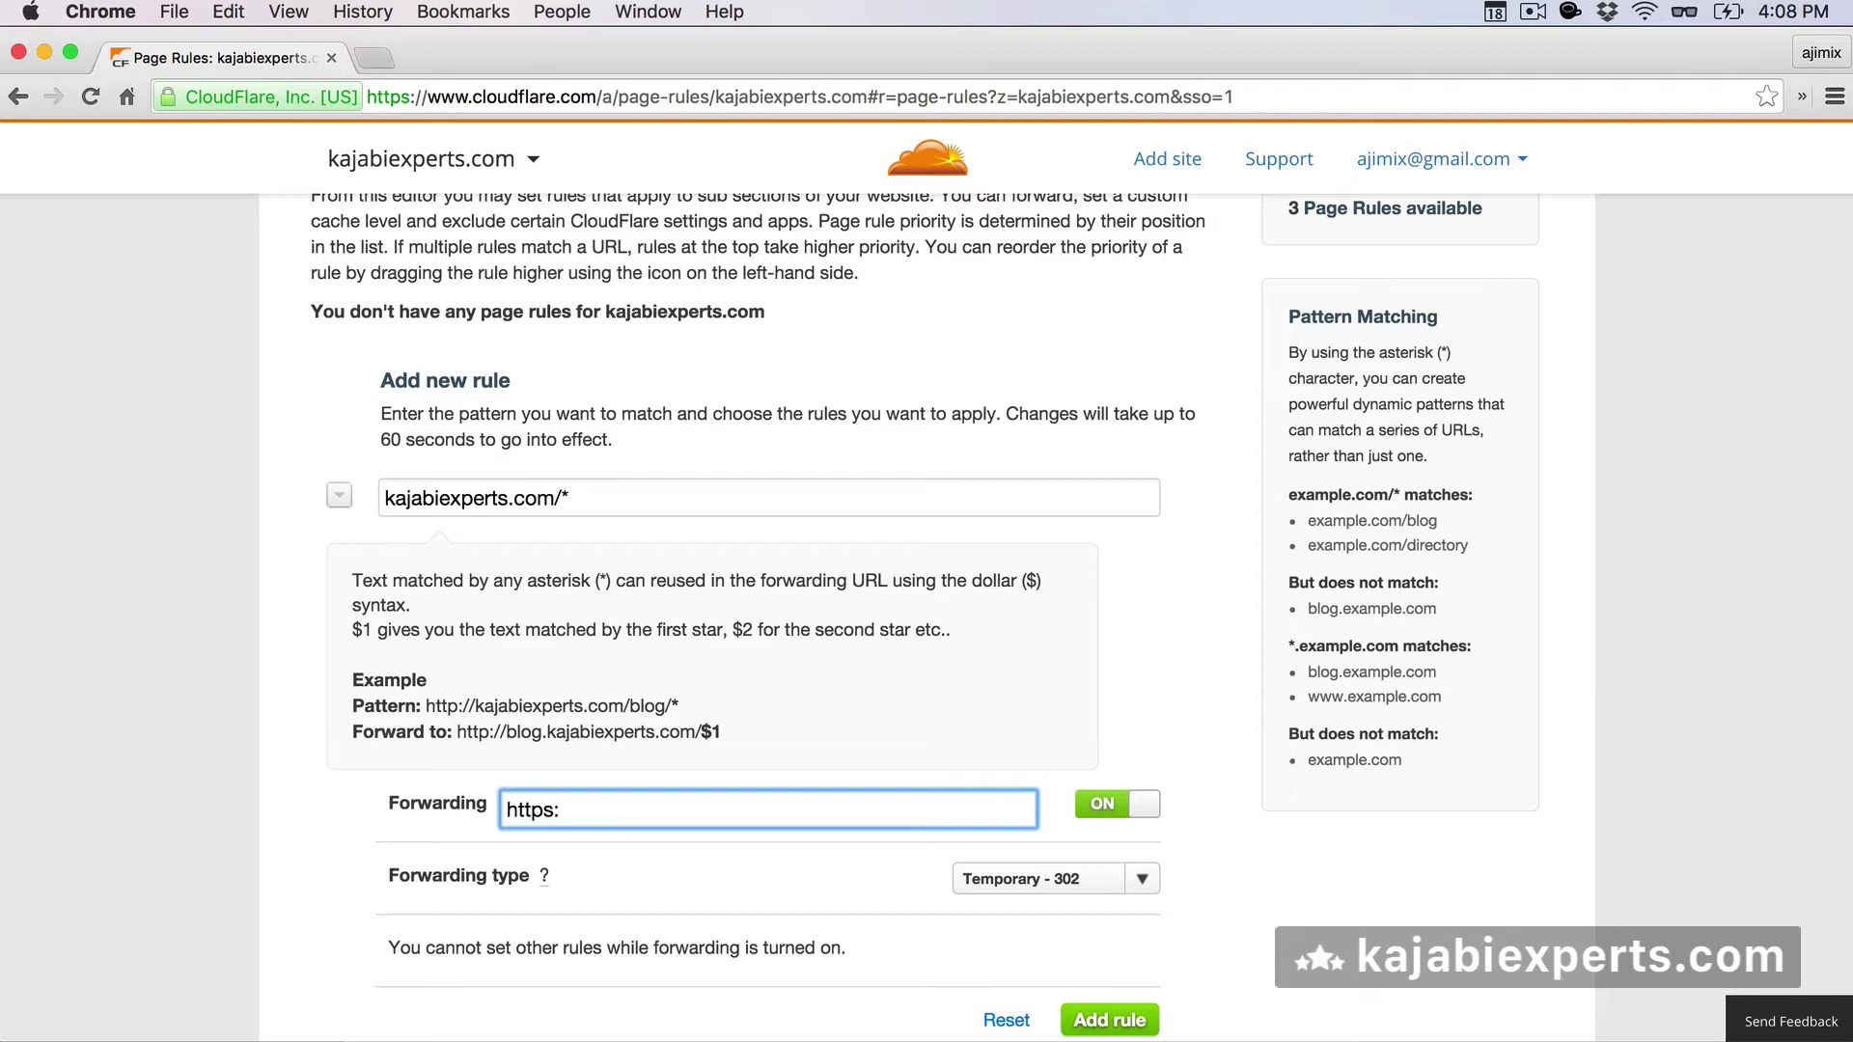
pyautogui.write('//www.ski')
pyautogui.press('BackSpace')
pyautogui.press('BackSpace')
pyautogui.press('BackSpace')
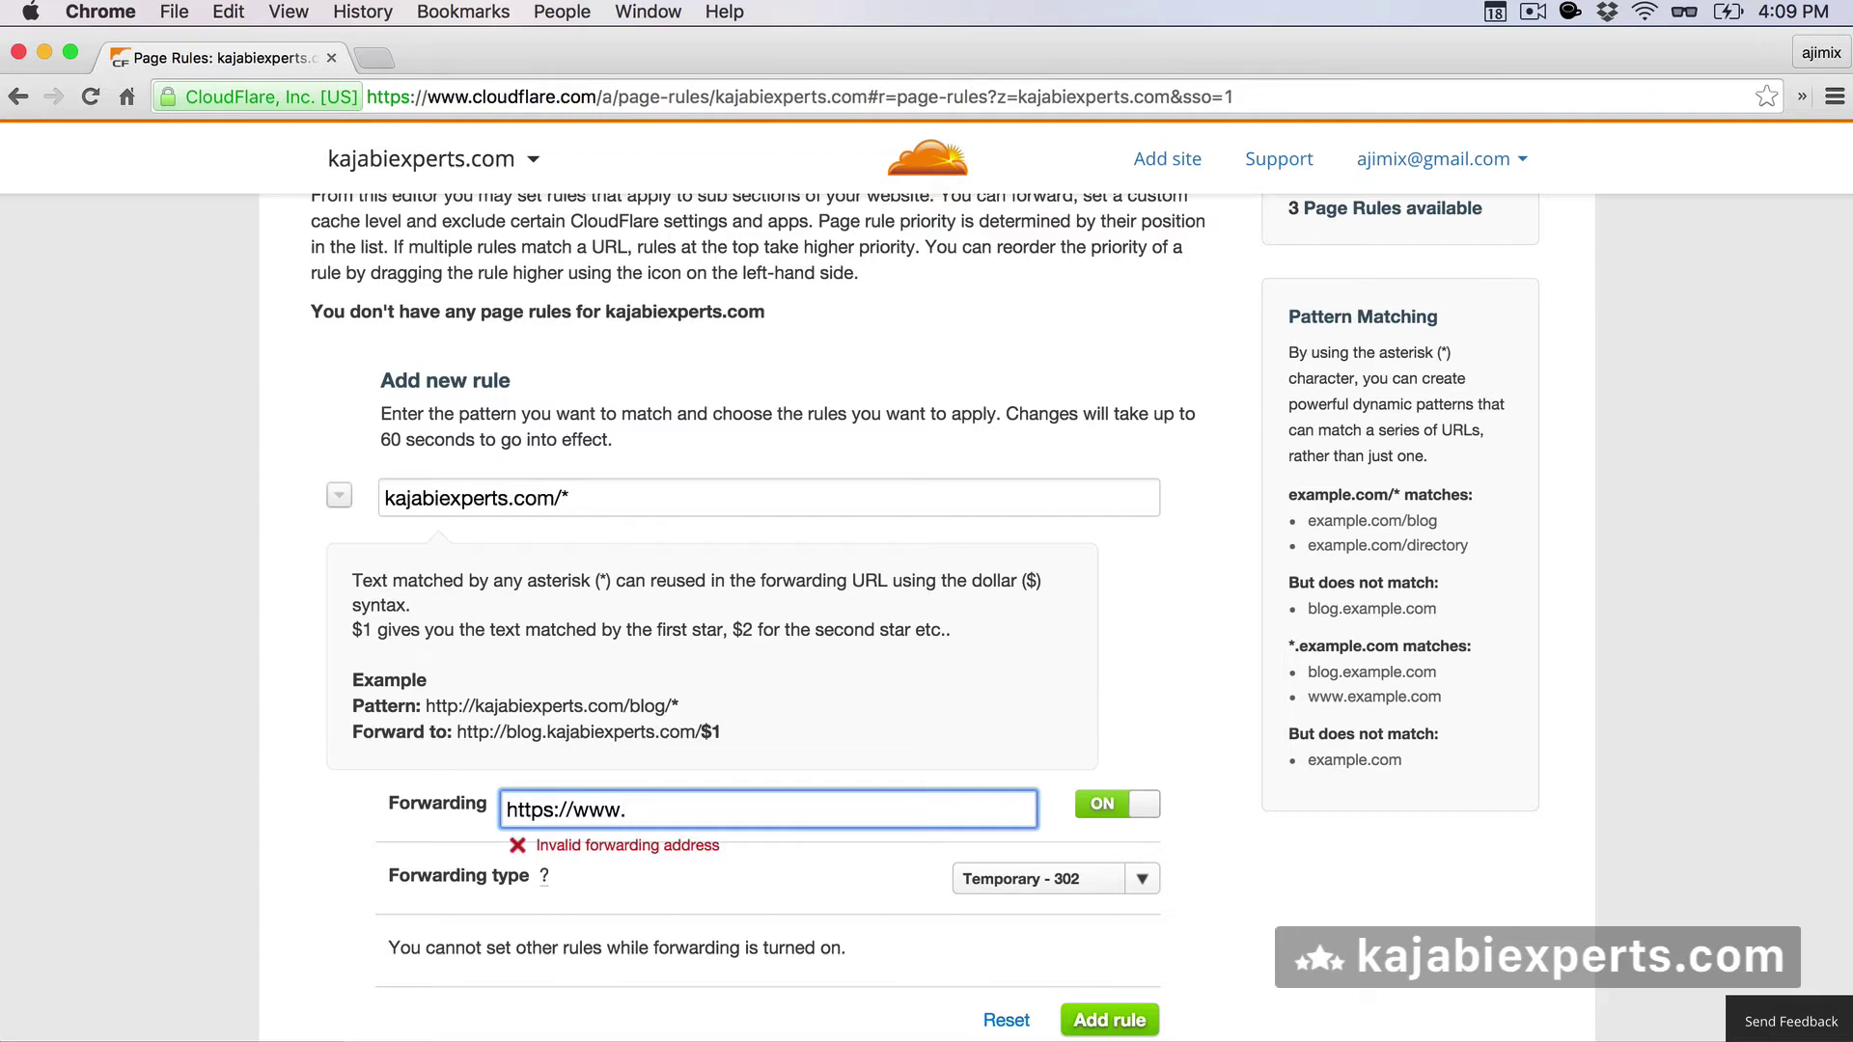
pyautogui.write('kajabiexpert')
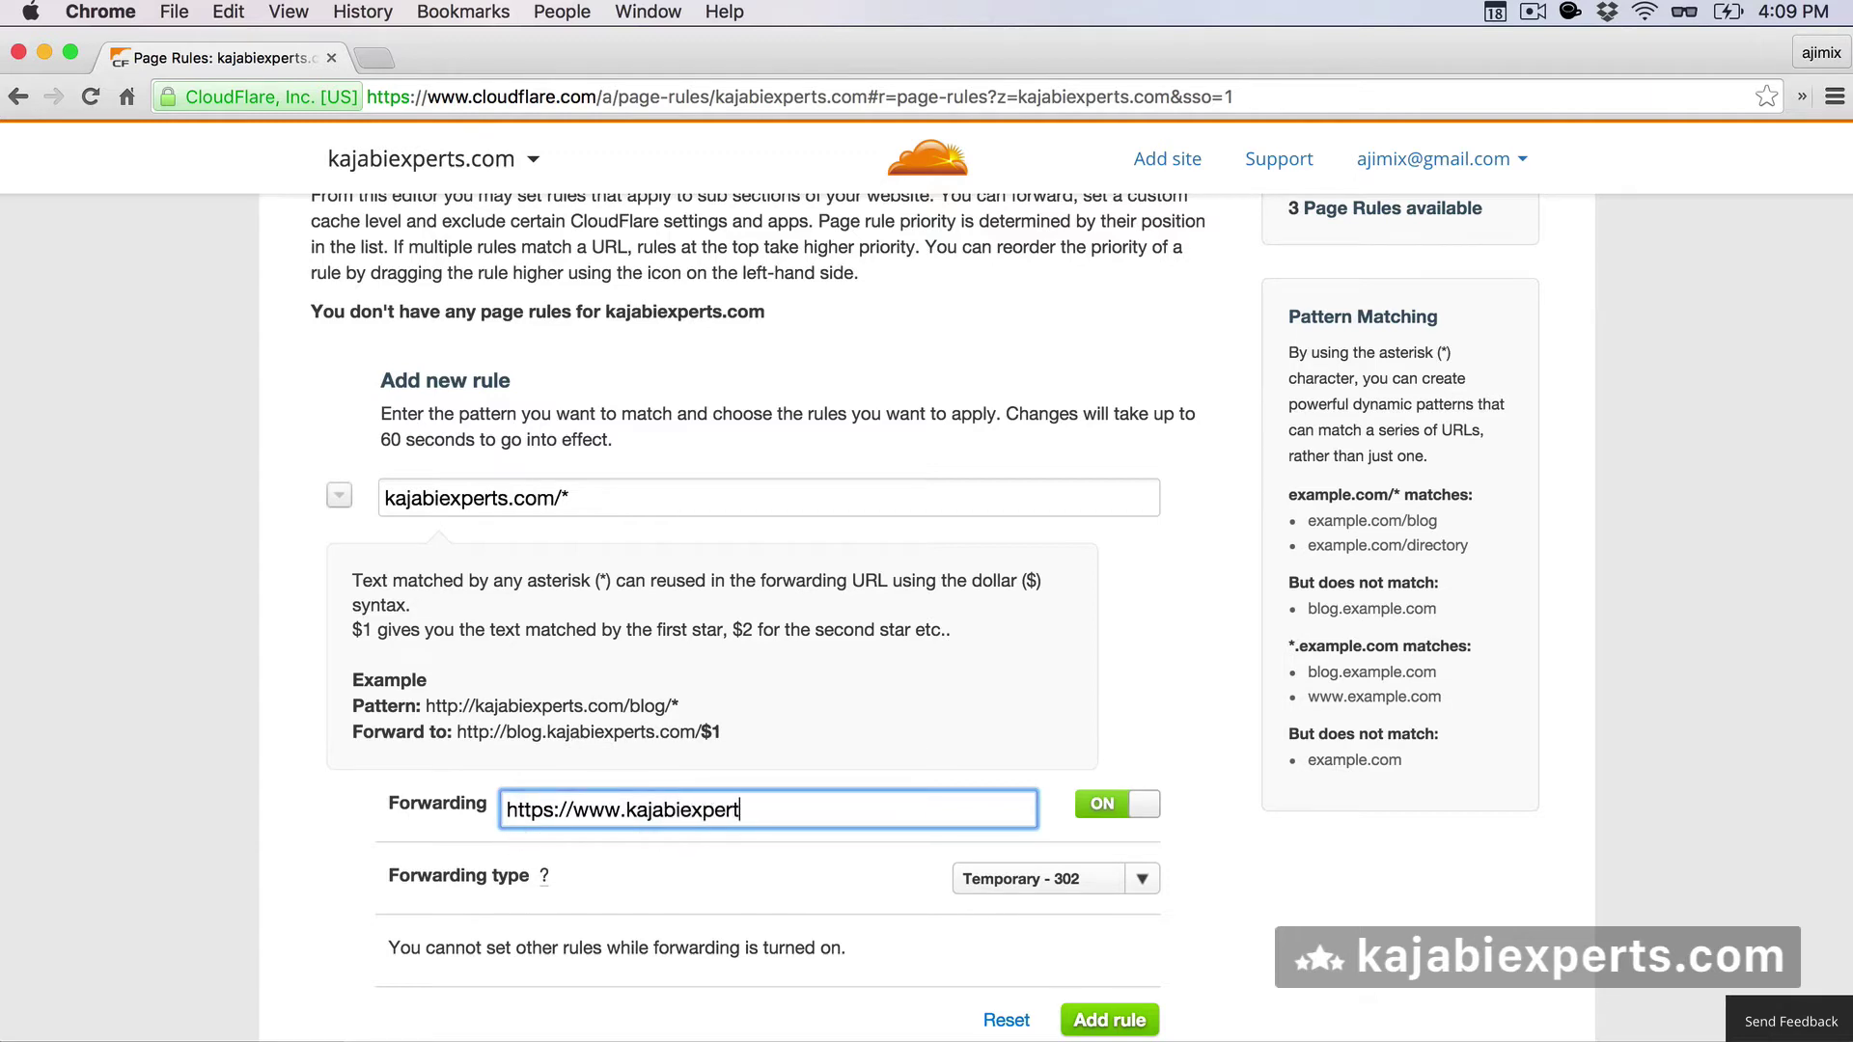
pyautogui.write('s.com/$1')
pyautogui.scroll(-3, 821, 807)
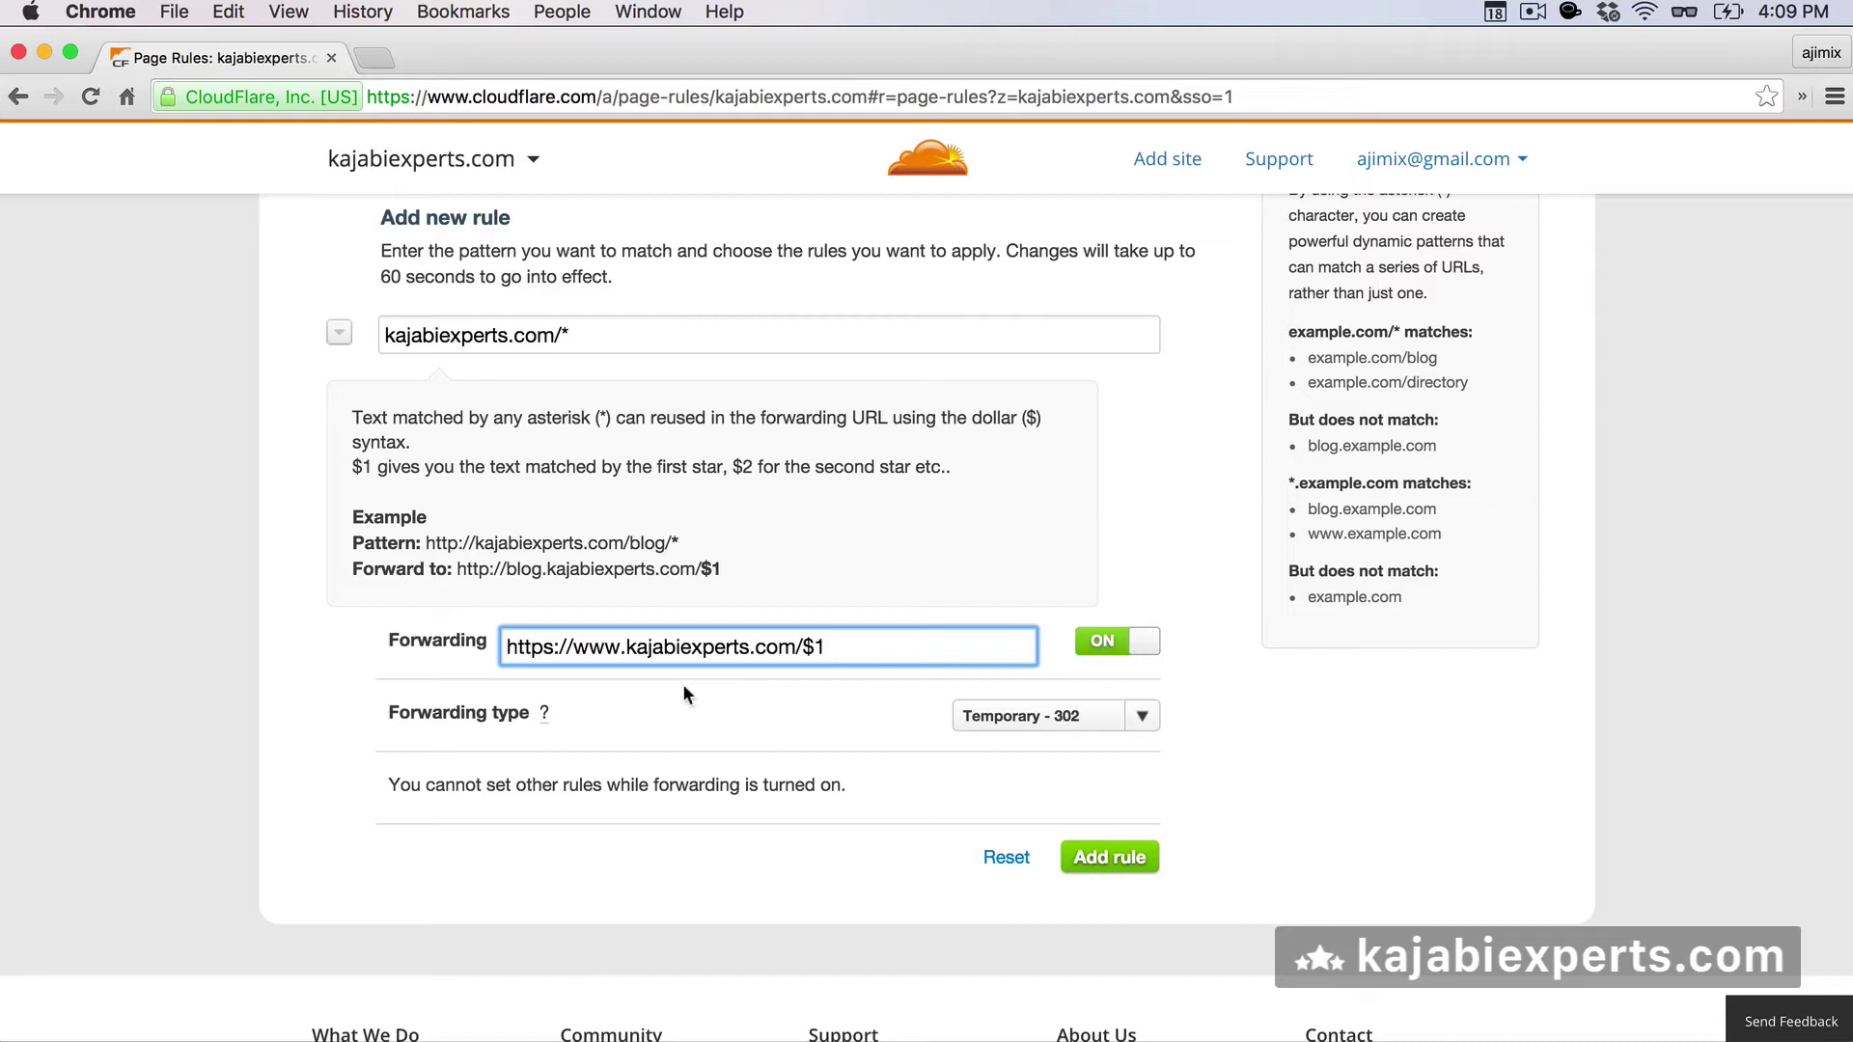
# Choose Permanent - 301 forwarding and add the kajabiexperts.com/* rule.
pyautogui.click(1145, 715)
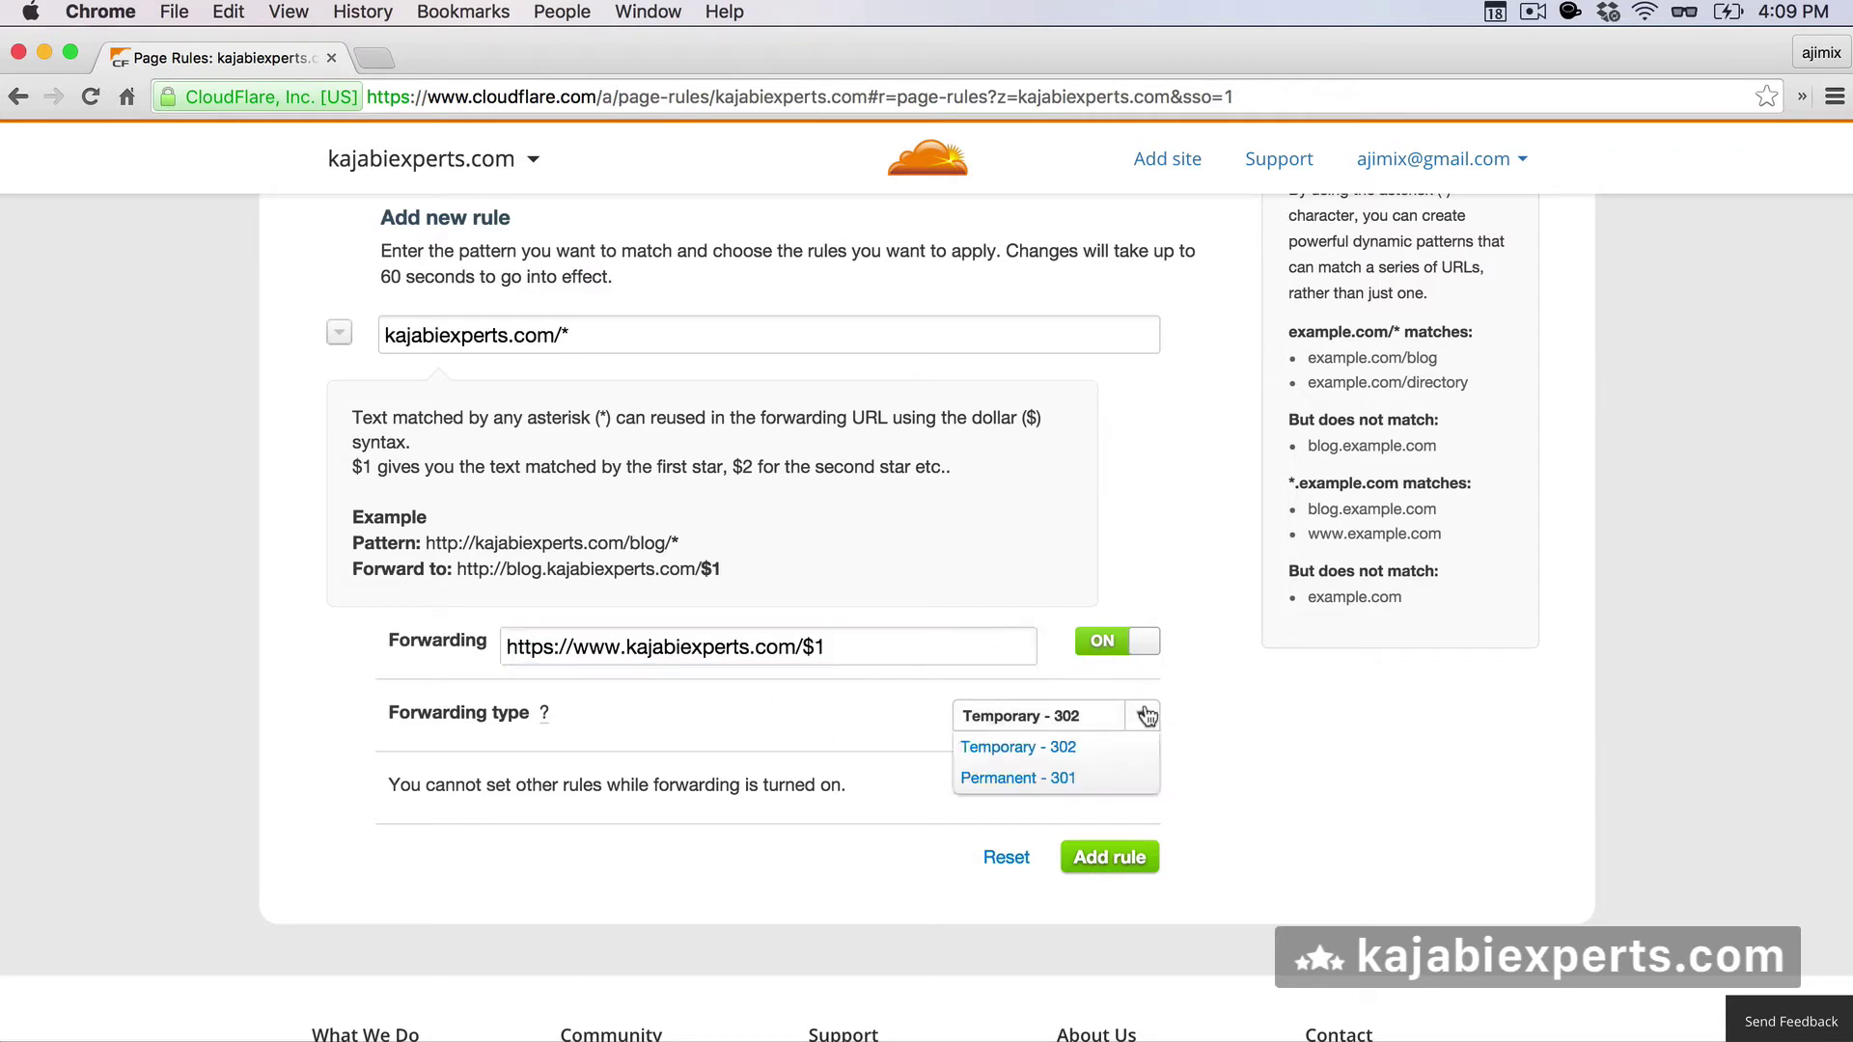
pyautogui.click(1028, 782)
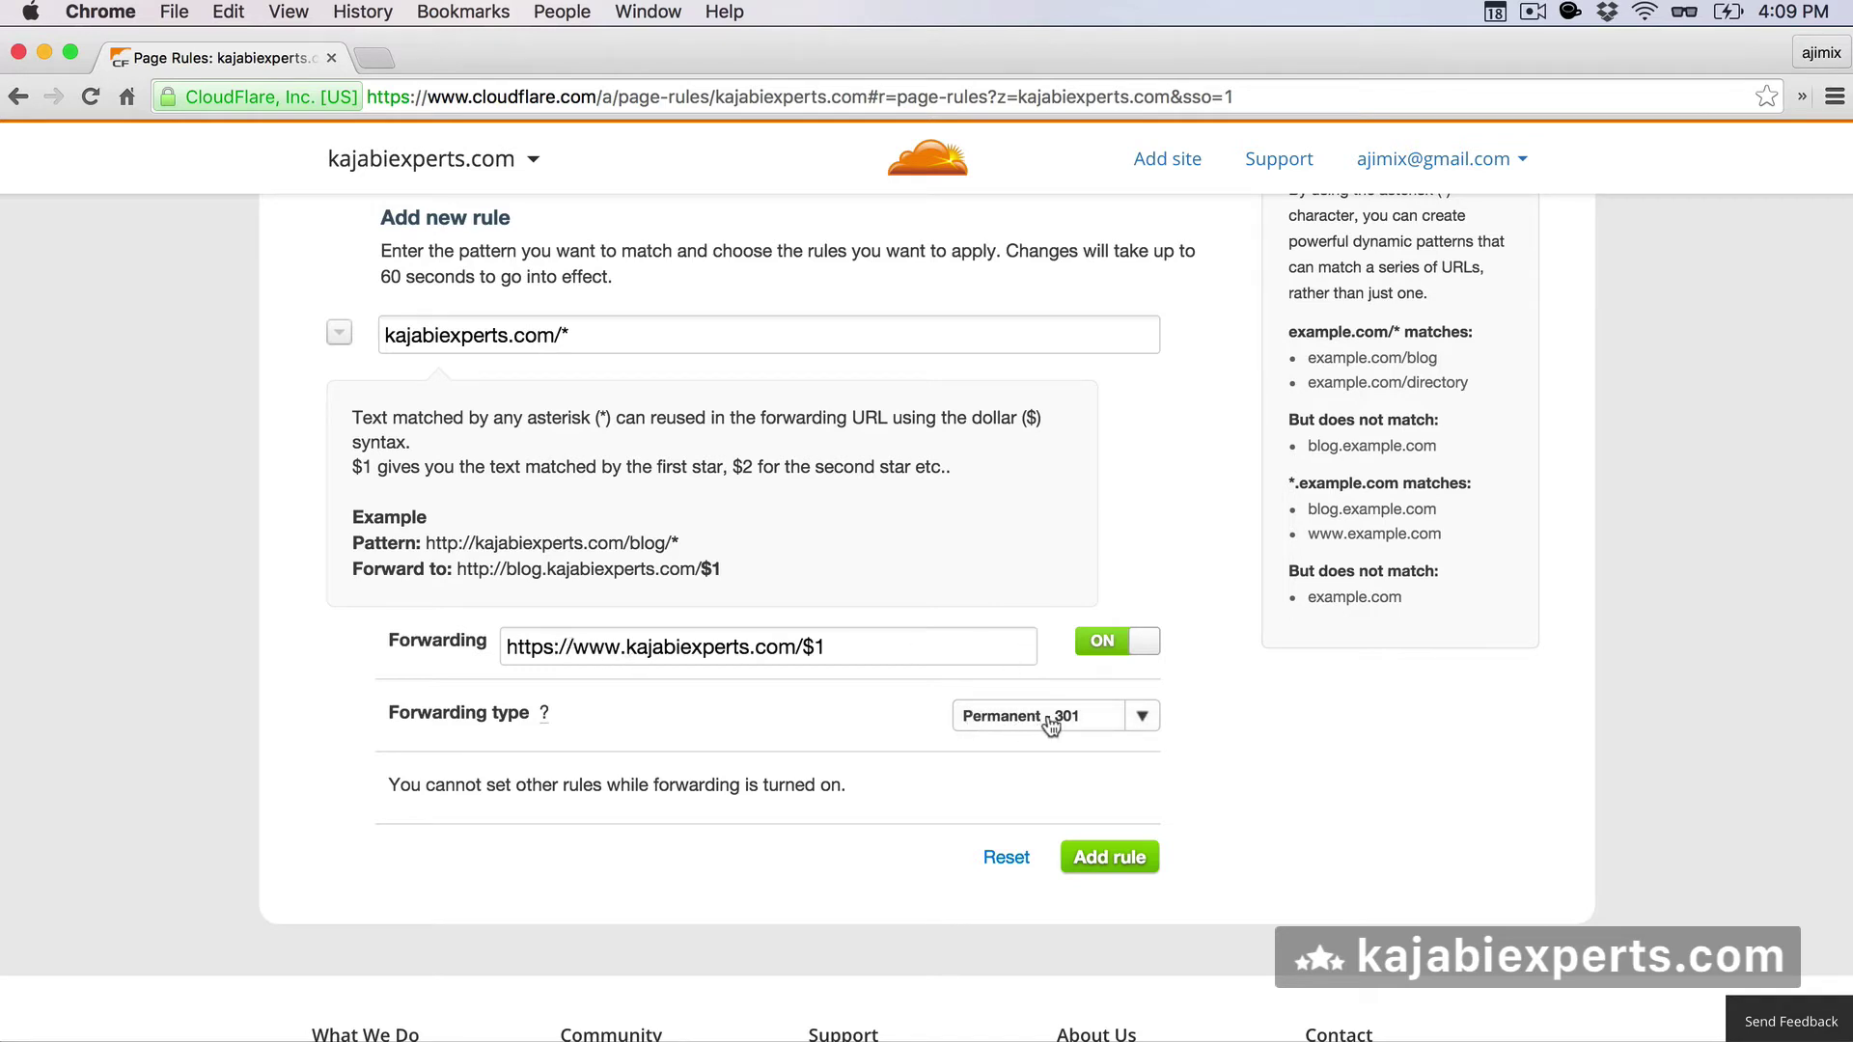
pyautogui.click(1105, 856)
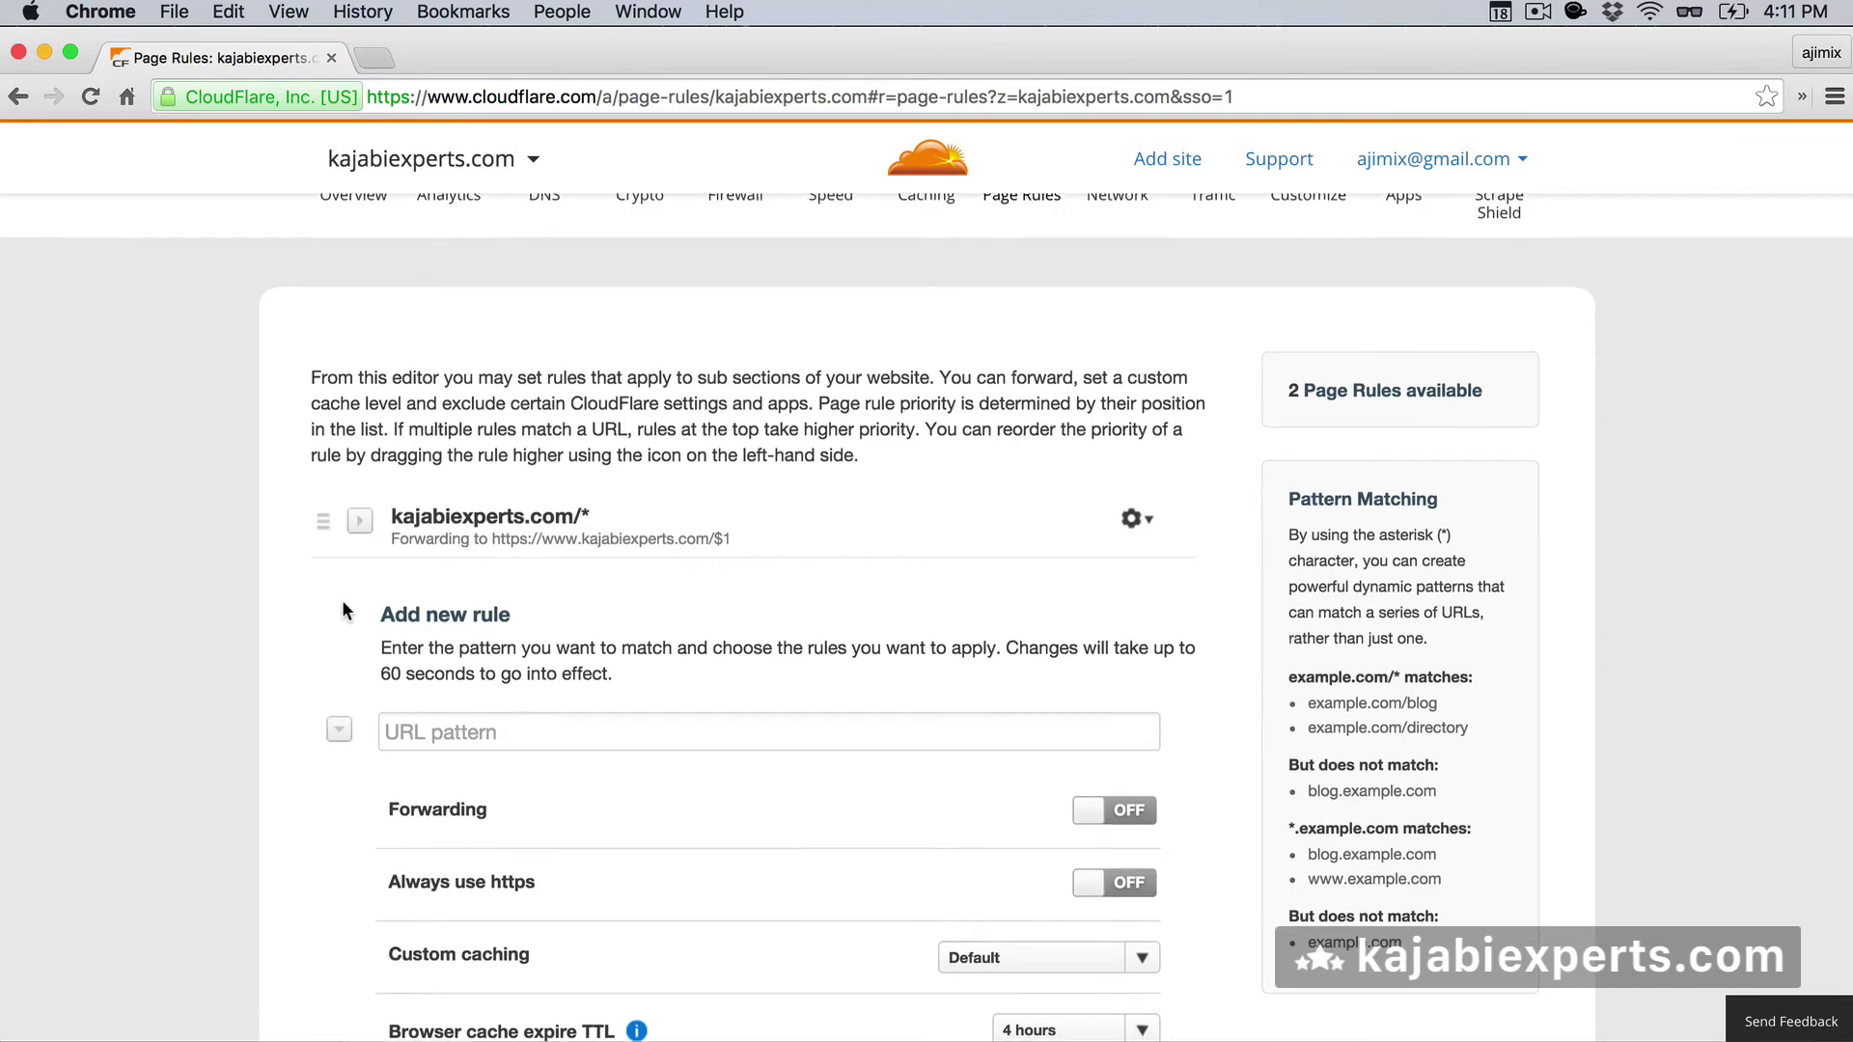
pyautogui.scroll(-2, 343, 602)
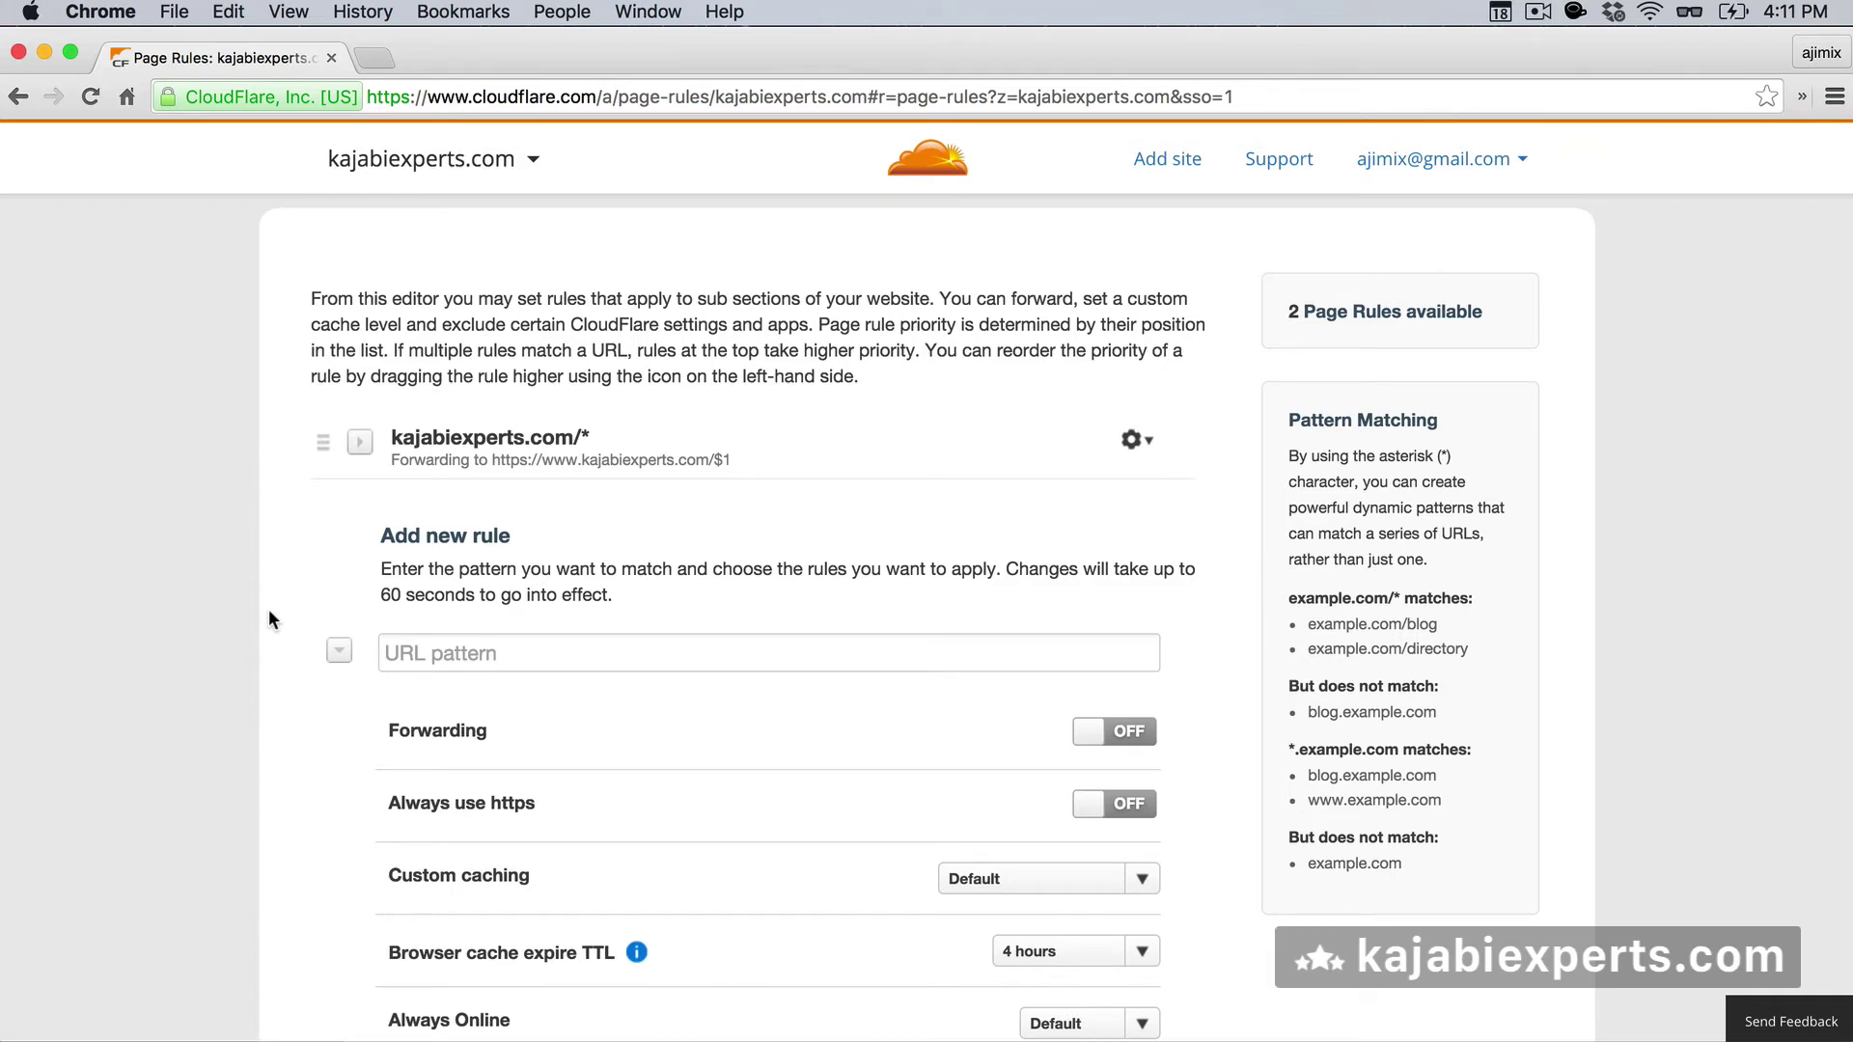
pyautogui.click(420, 661)
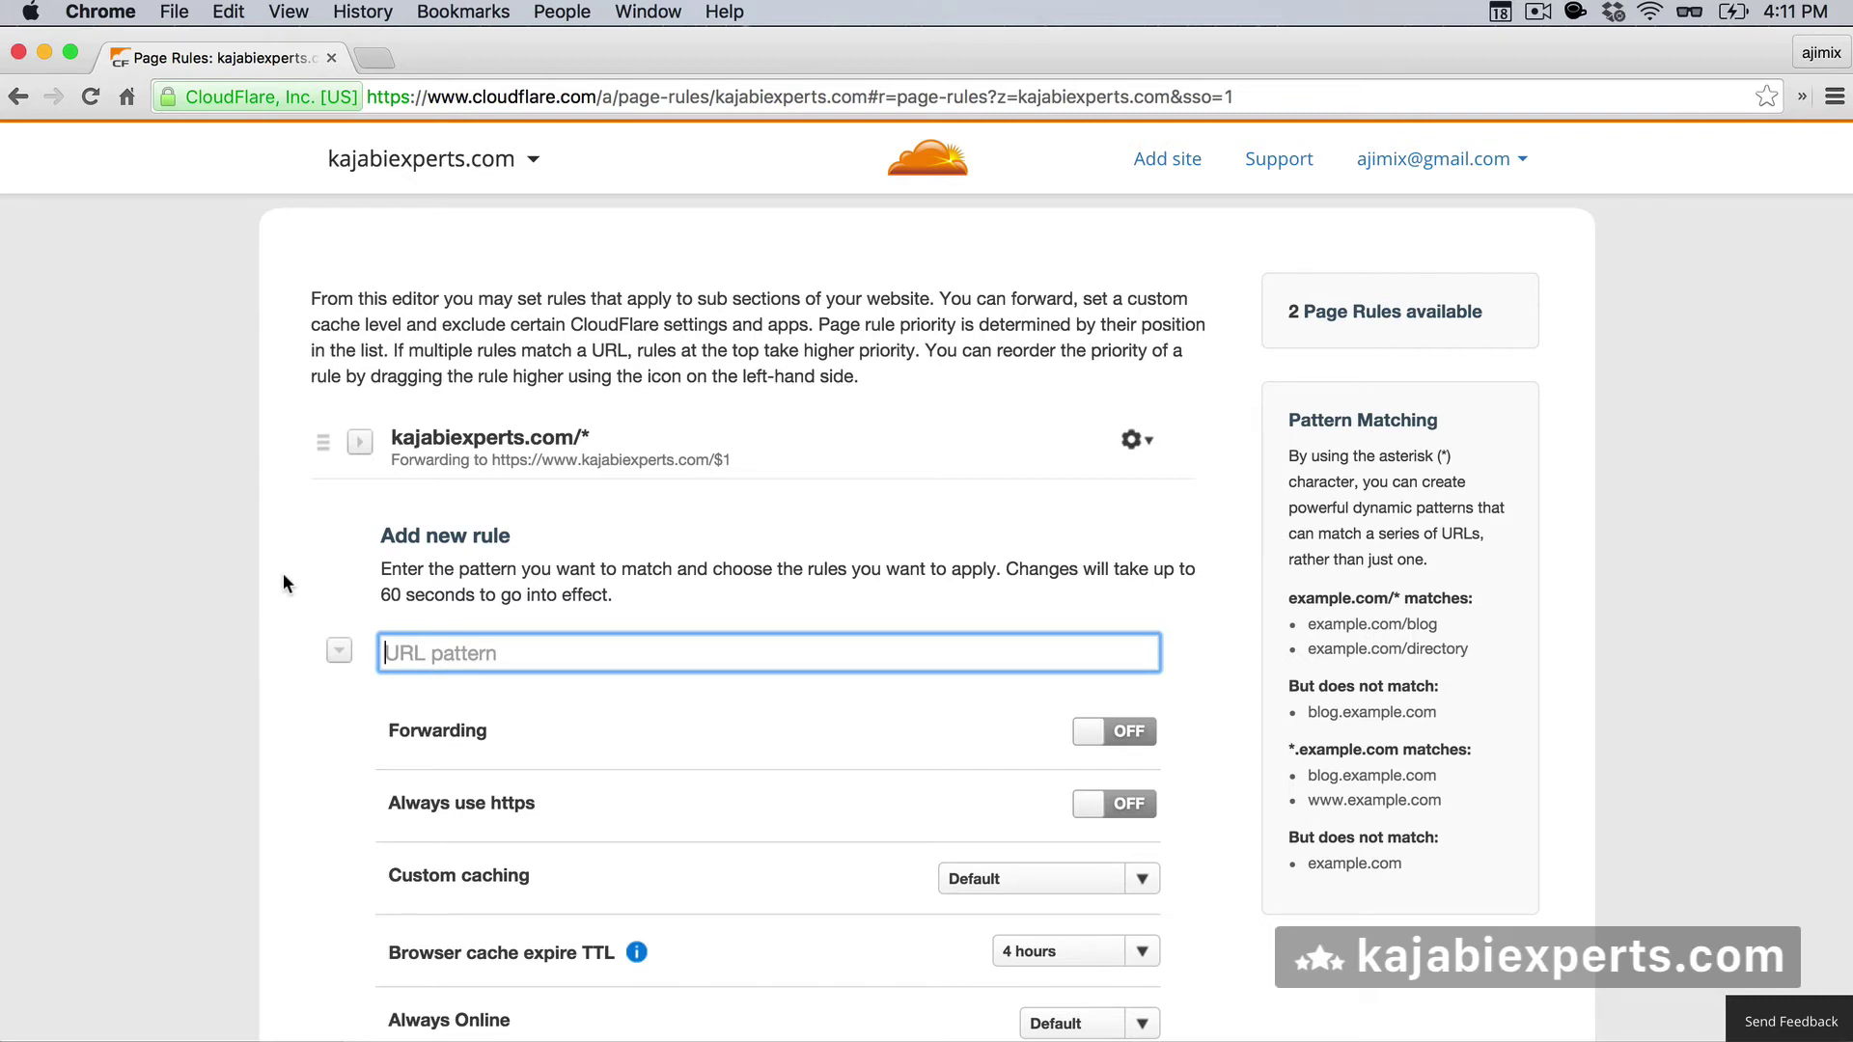
pyautogui.write('http')
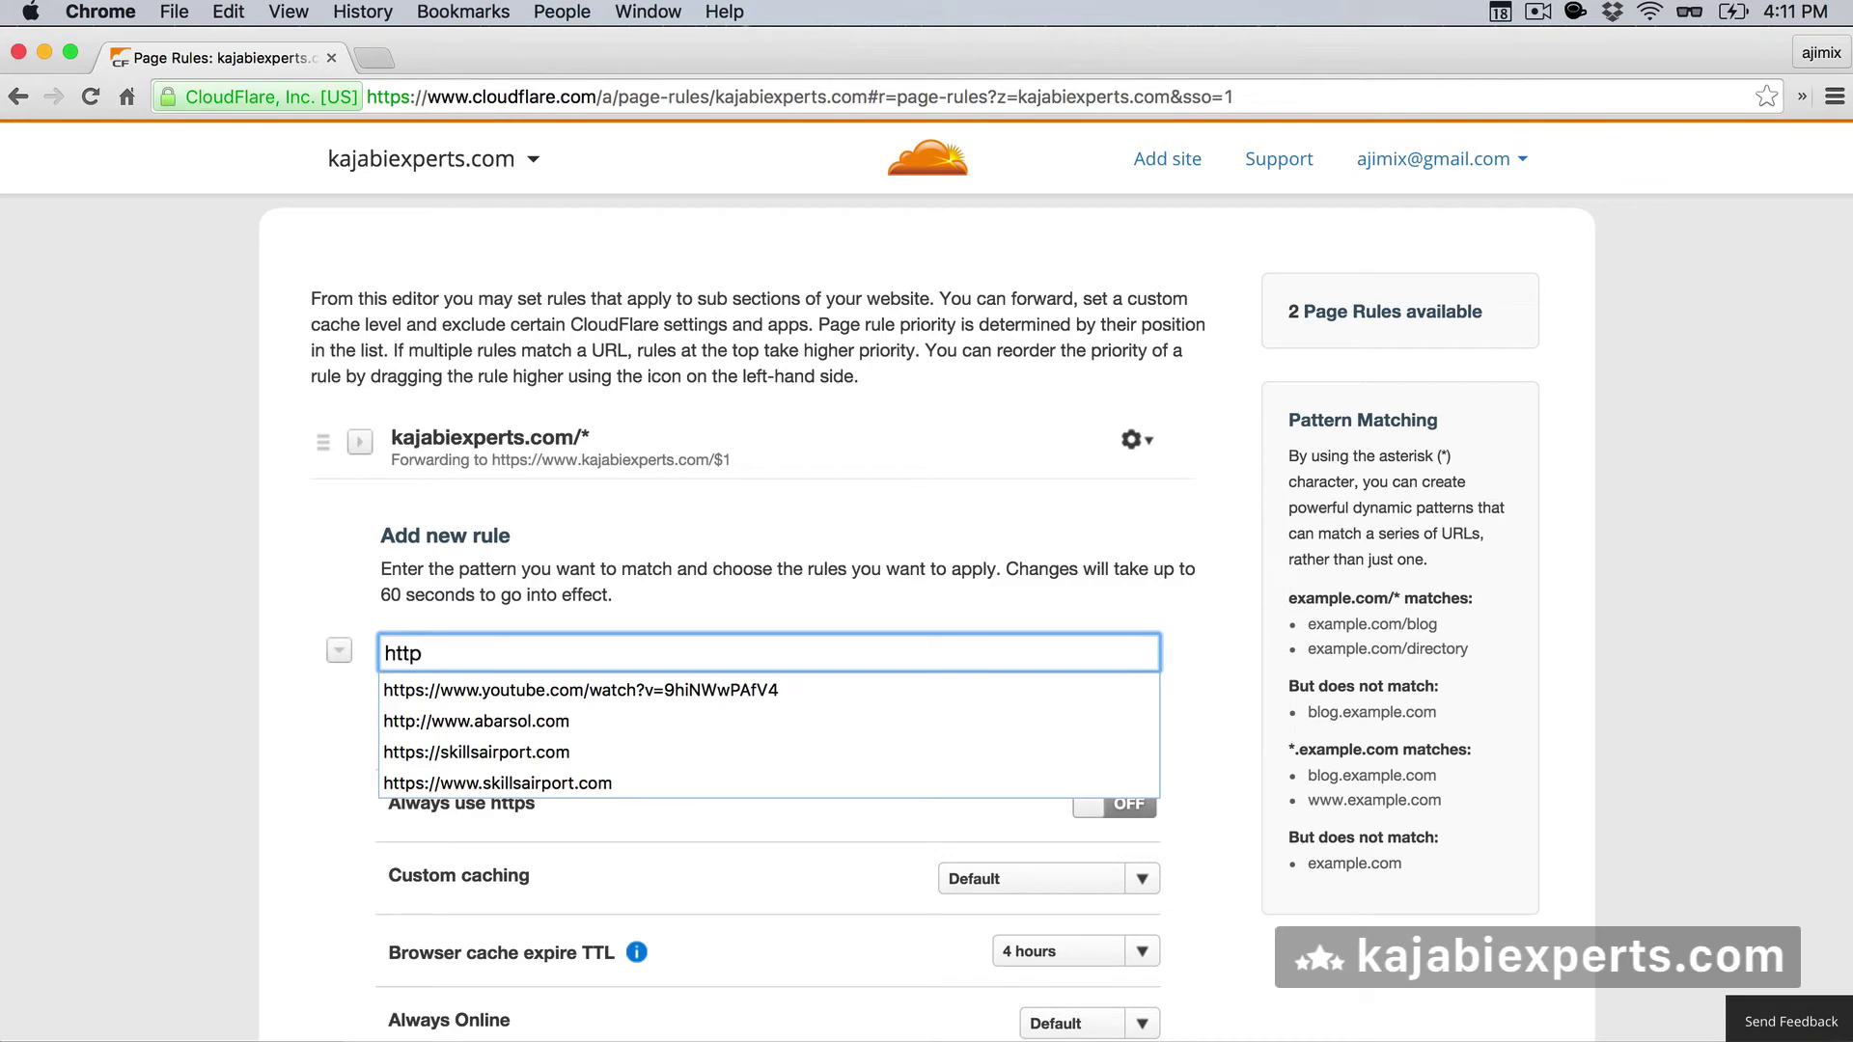
pyautogui.write('://')
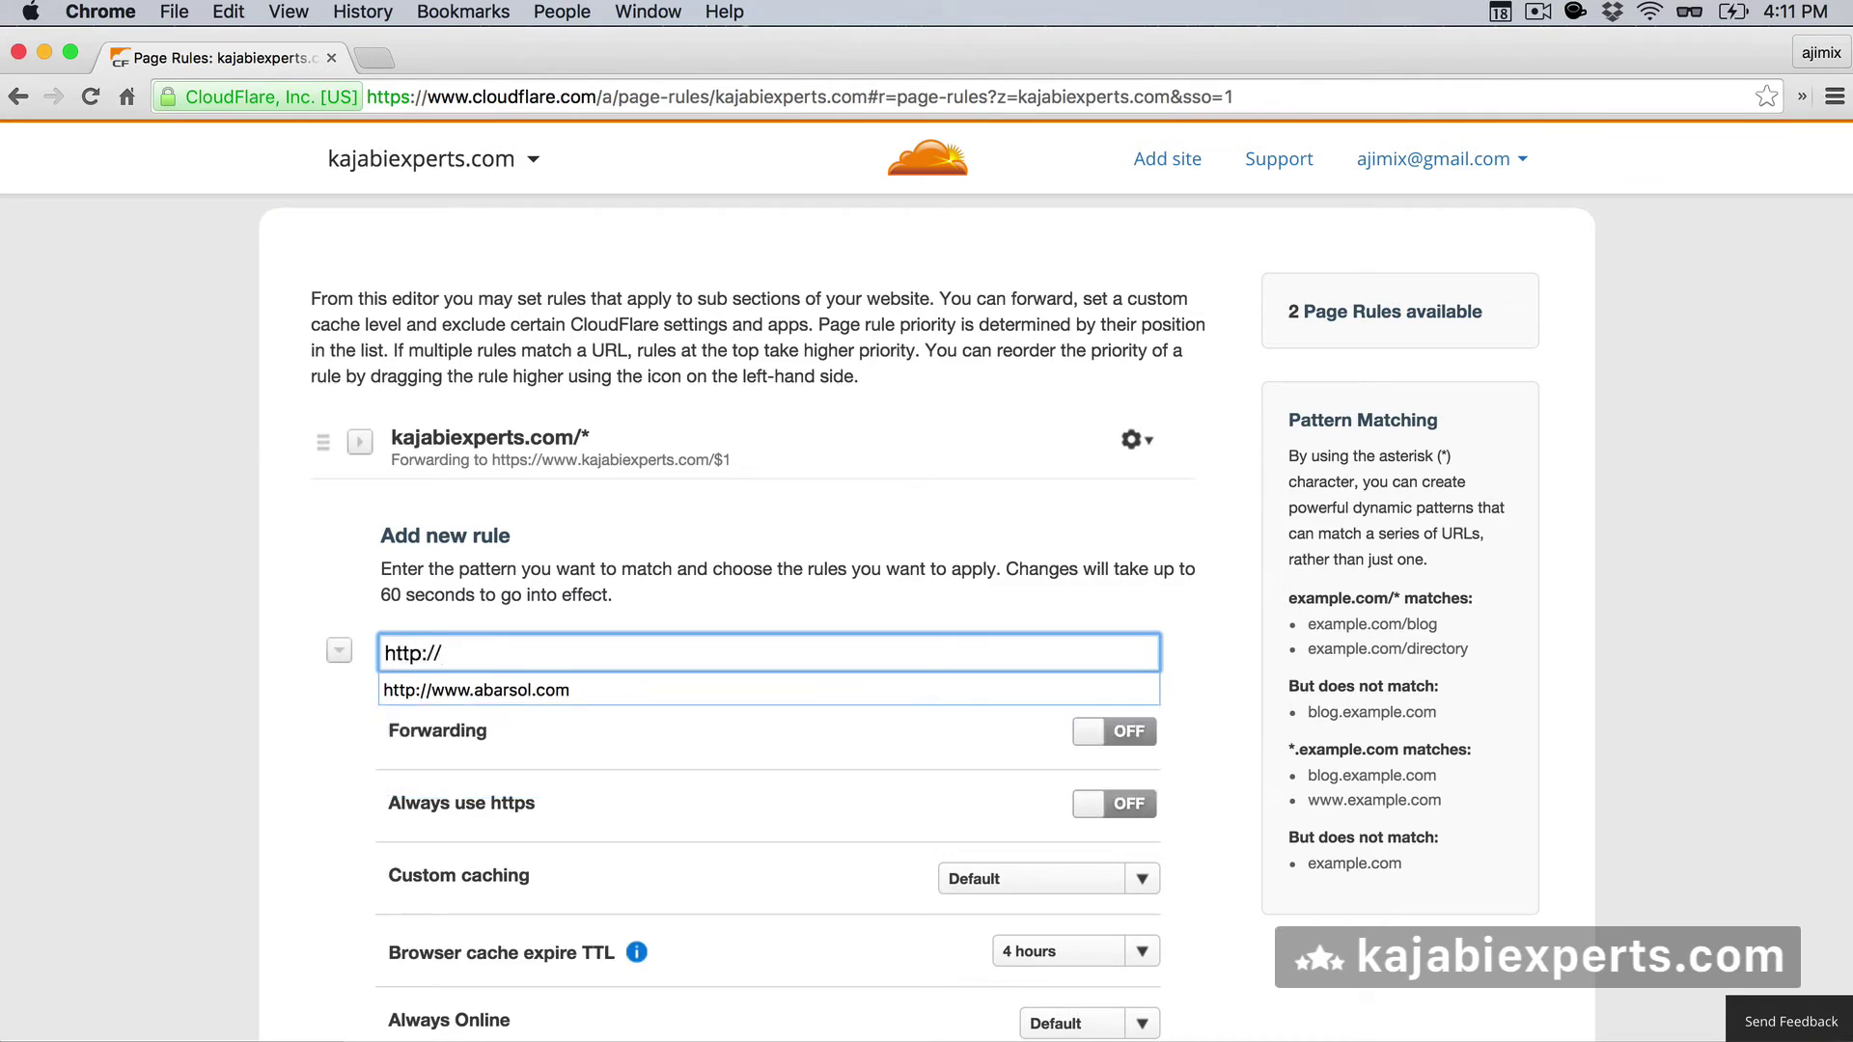
pyautogui.press('Escape')
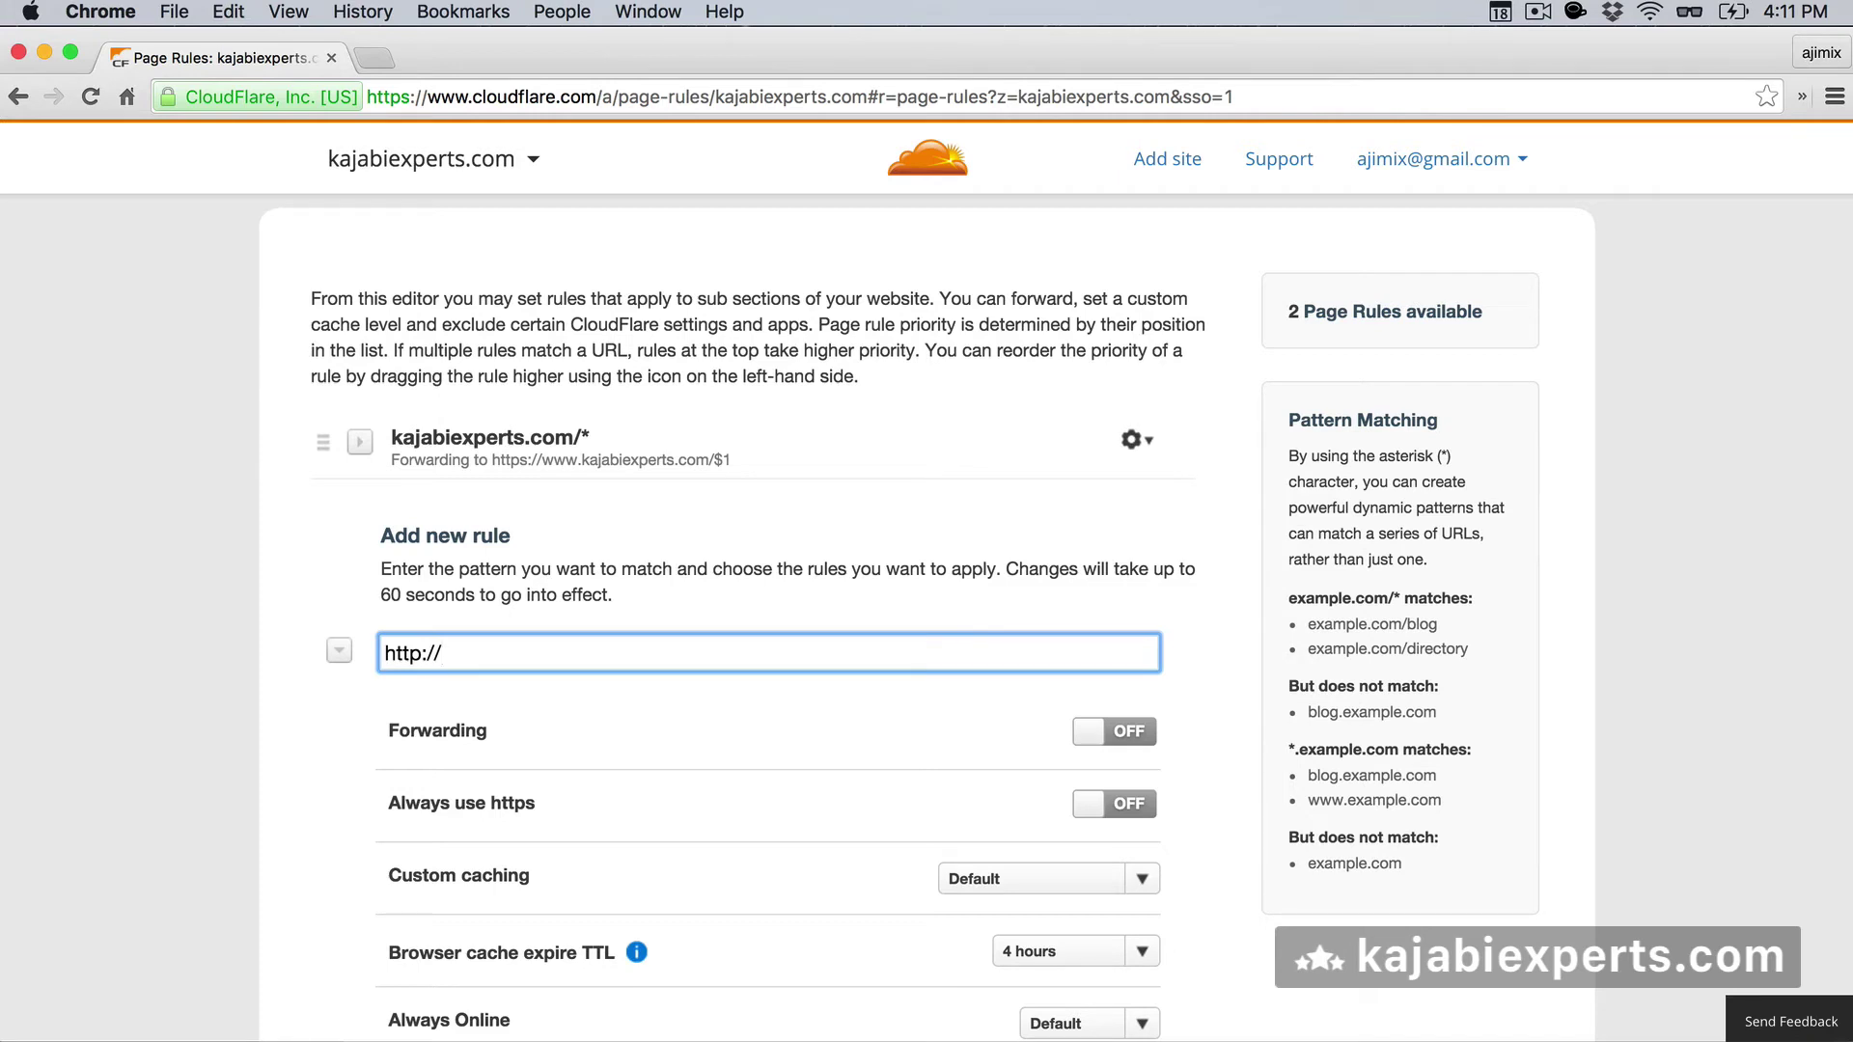
pyautogui.write('*')
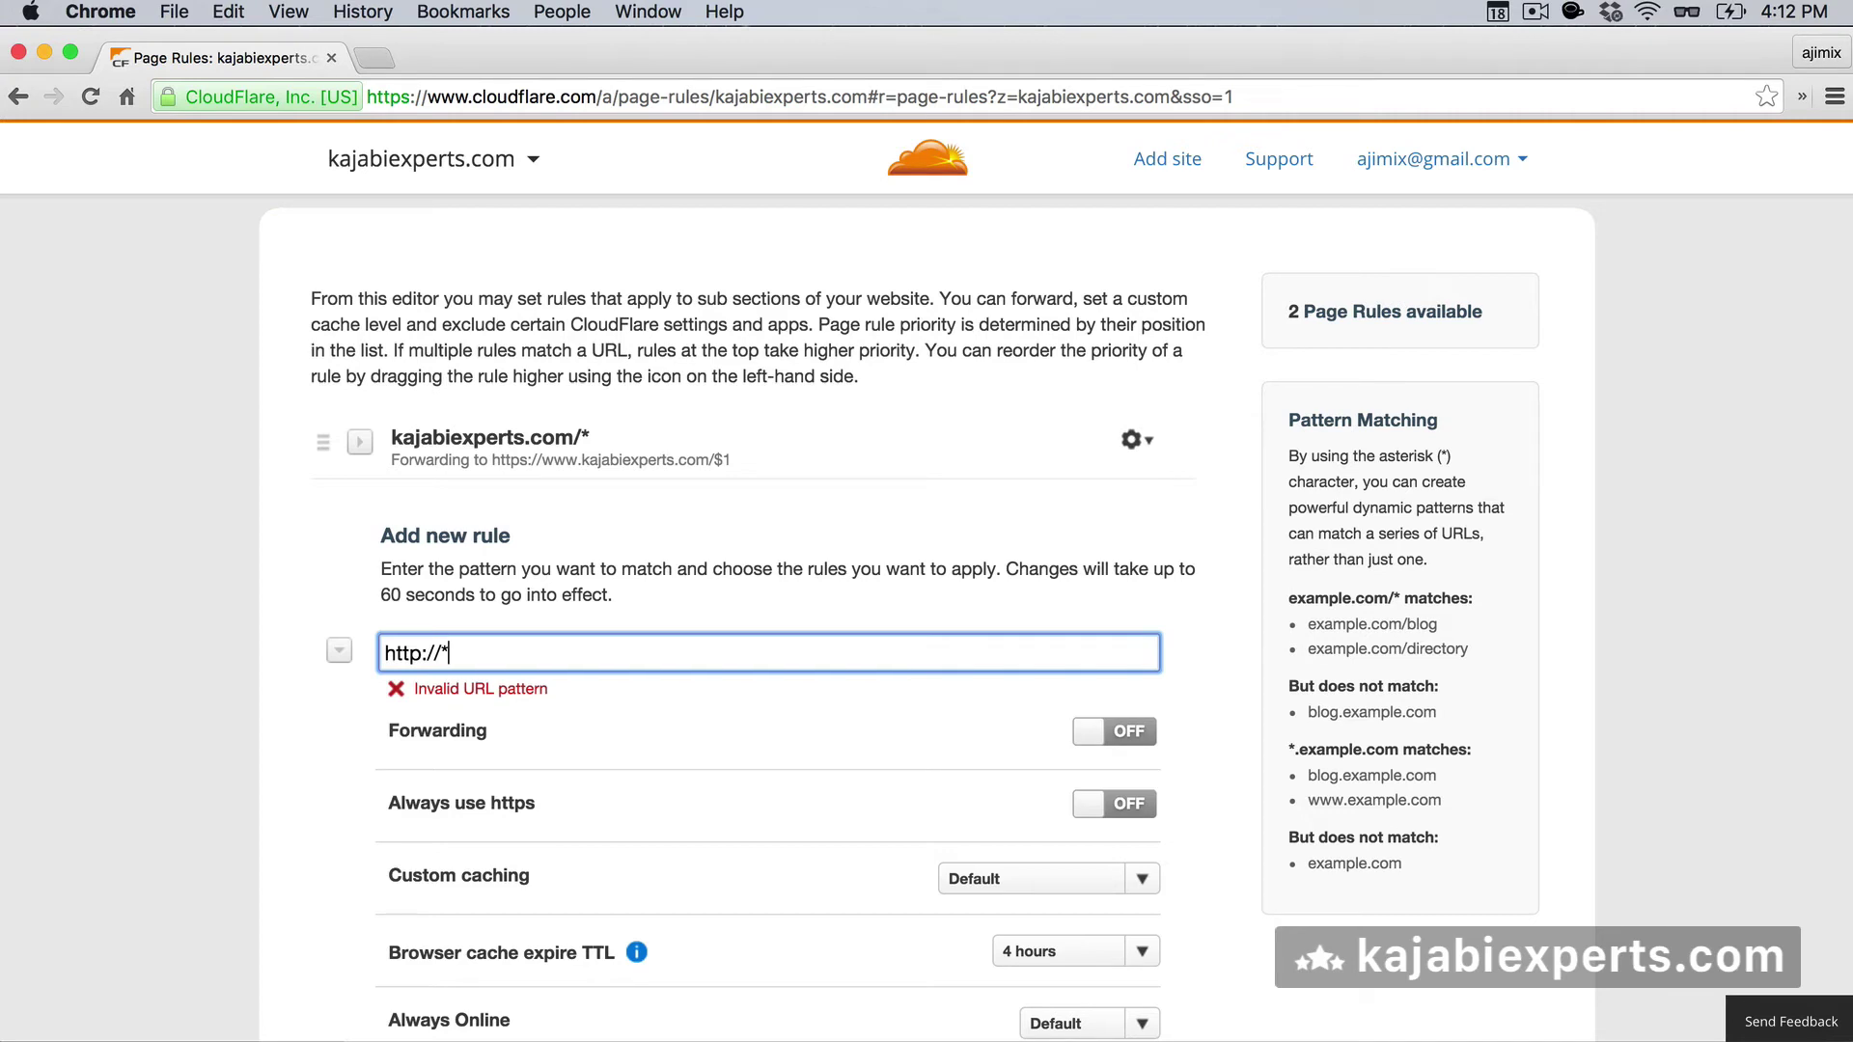
pyautogui.write('kajabiexperts.com')
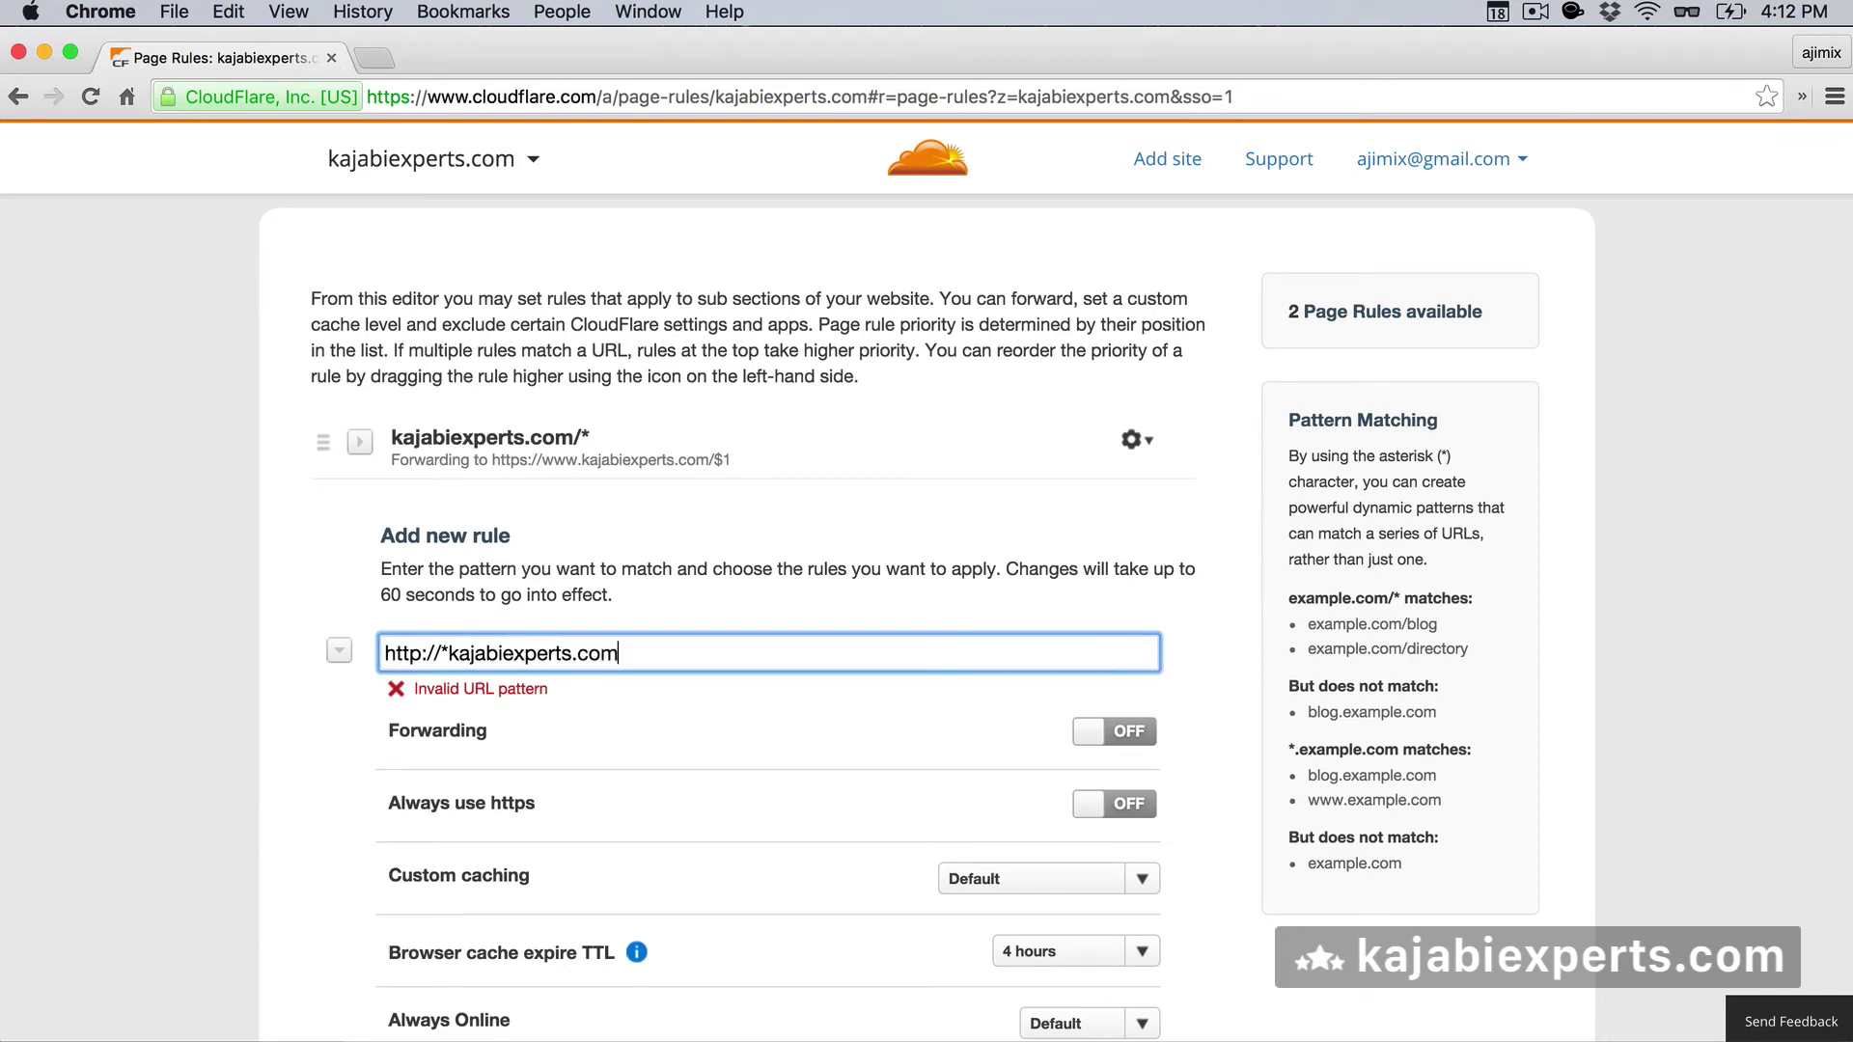
pyautogui.write('/*')
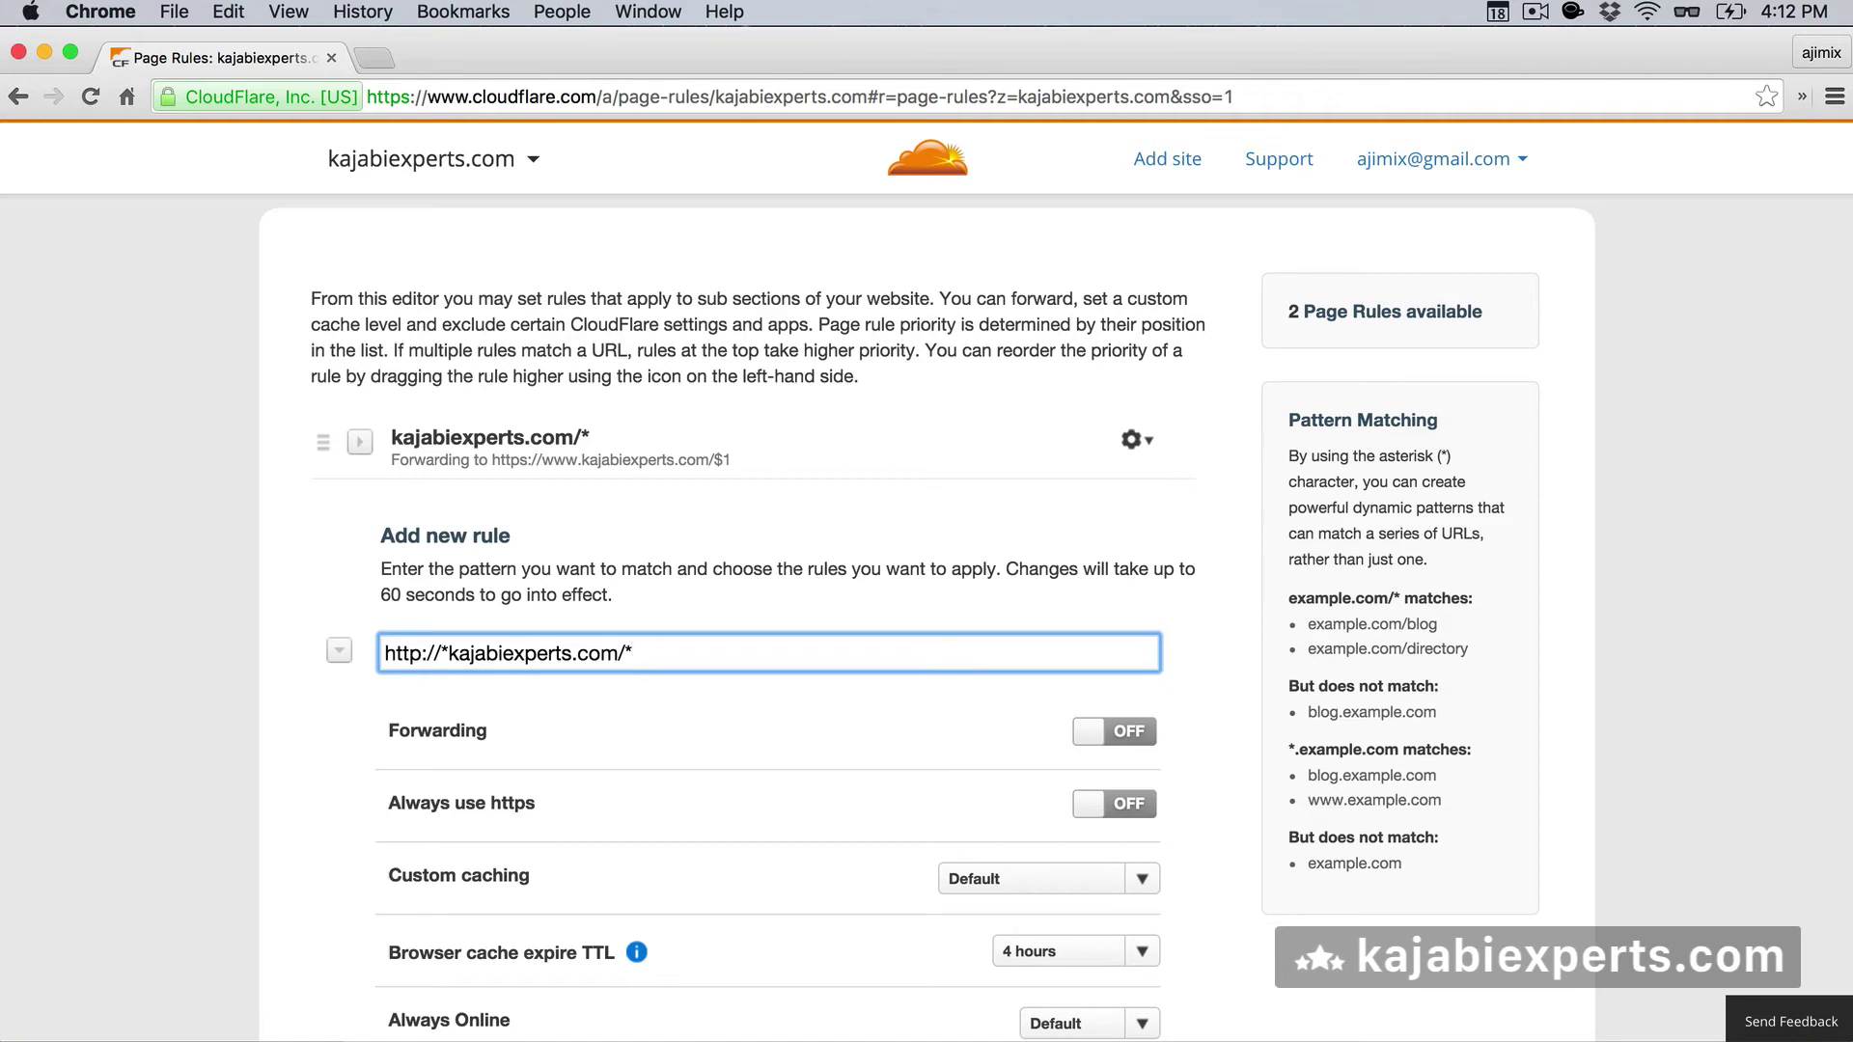
# Turn on Always use https for this pattern and add the rule.
pyautogui.scroll(-2, 670, 678)
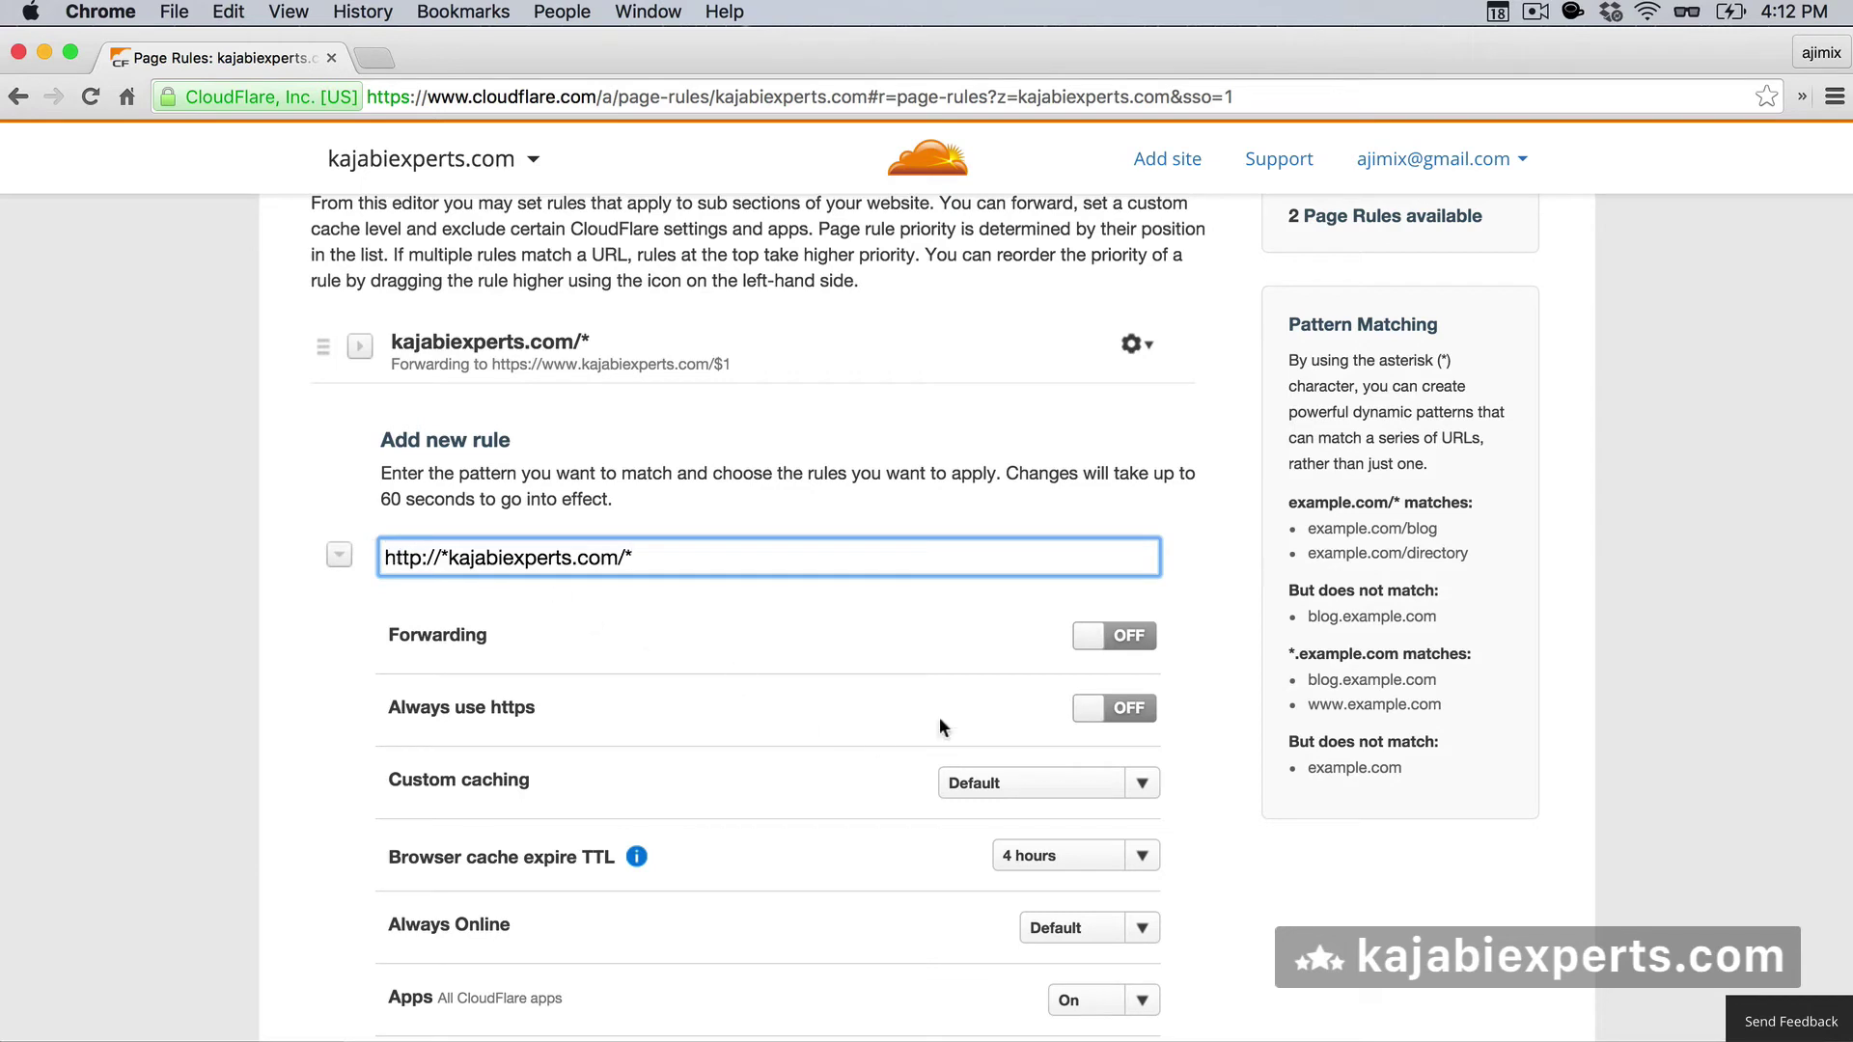
pyautogui.click(1116, 709)
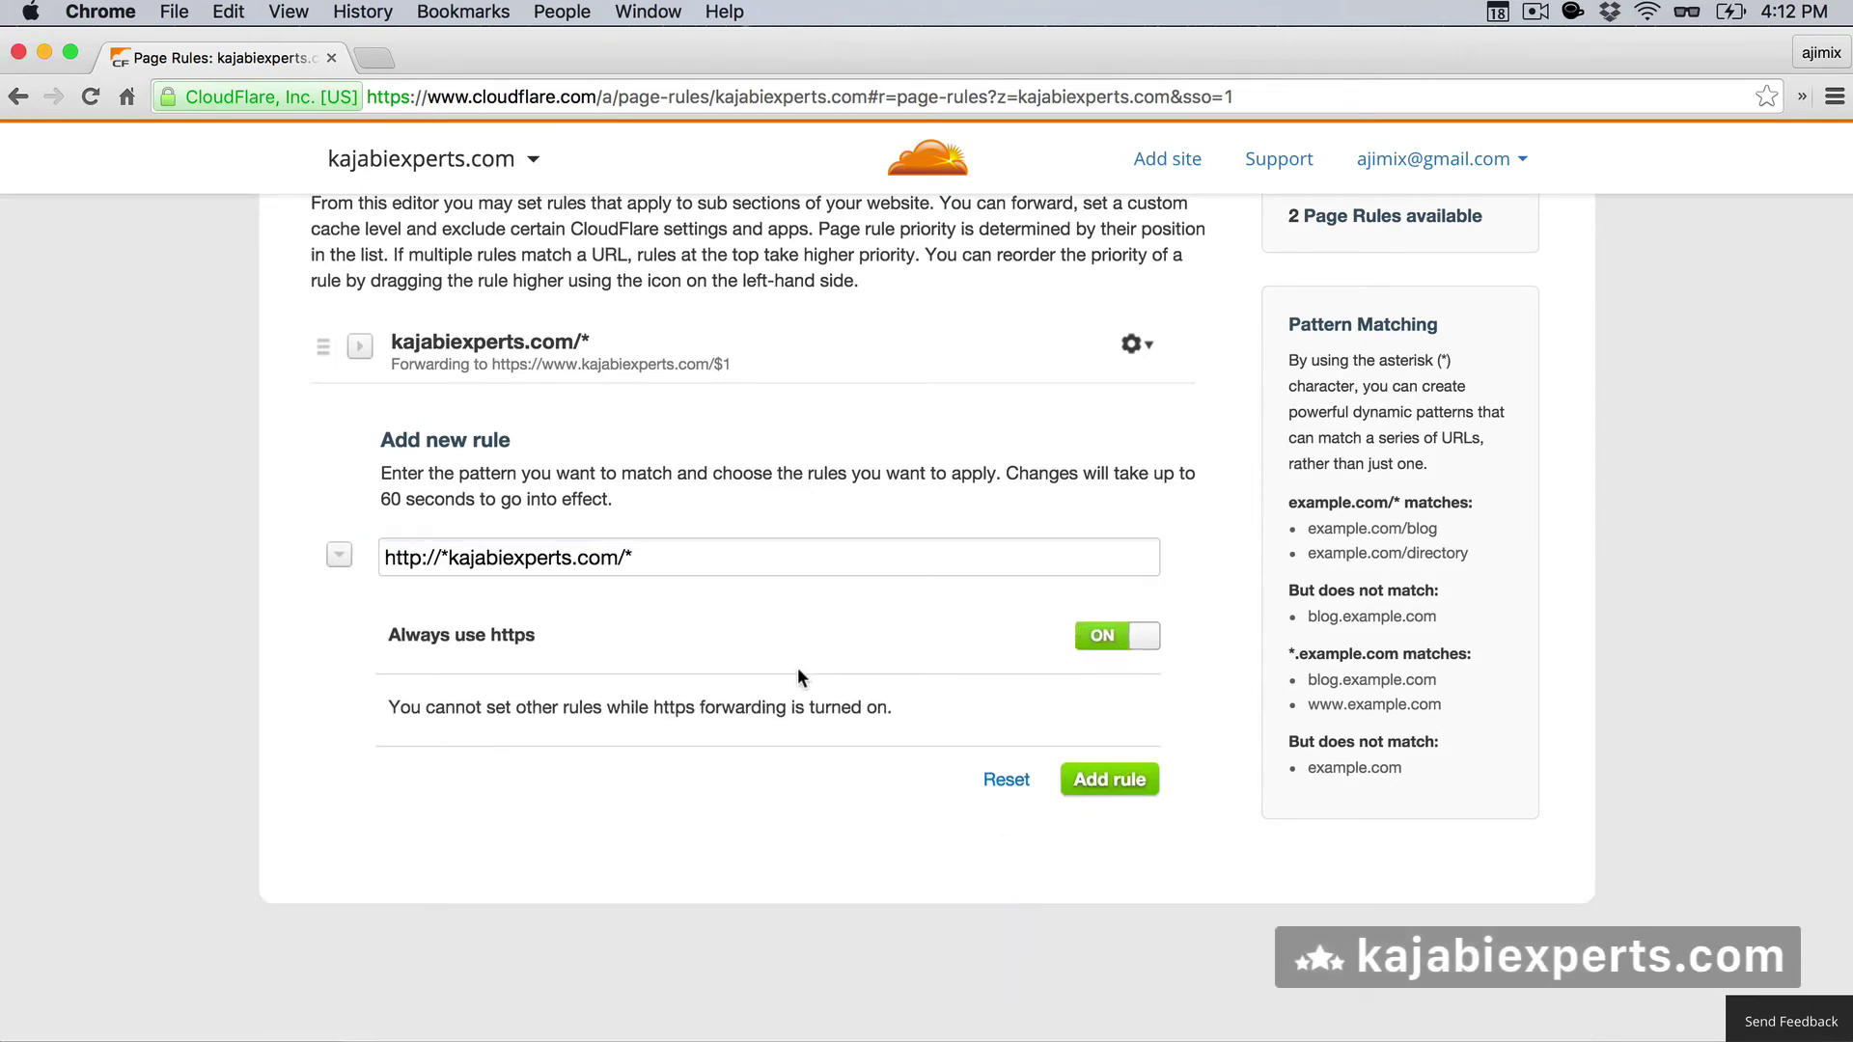
pyautogui.click(1100, 780)
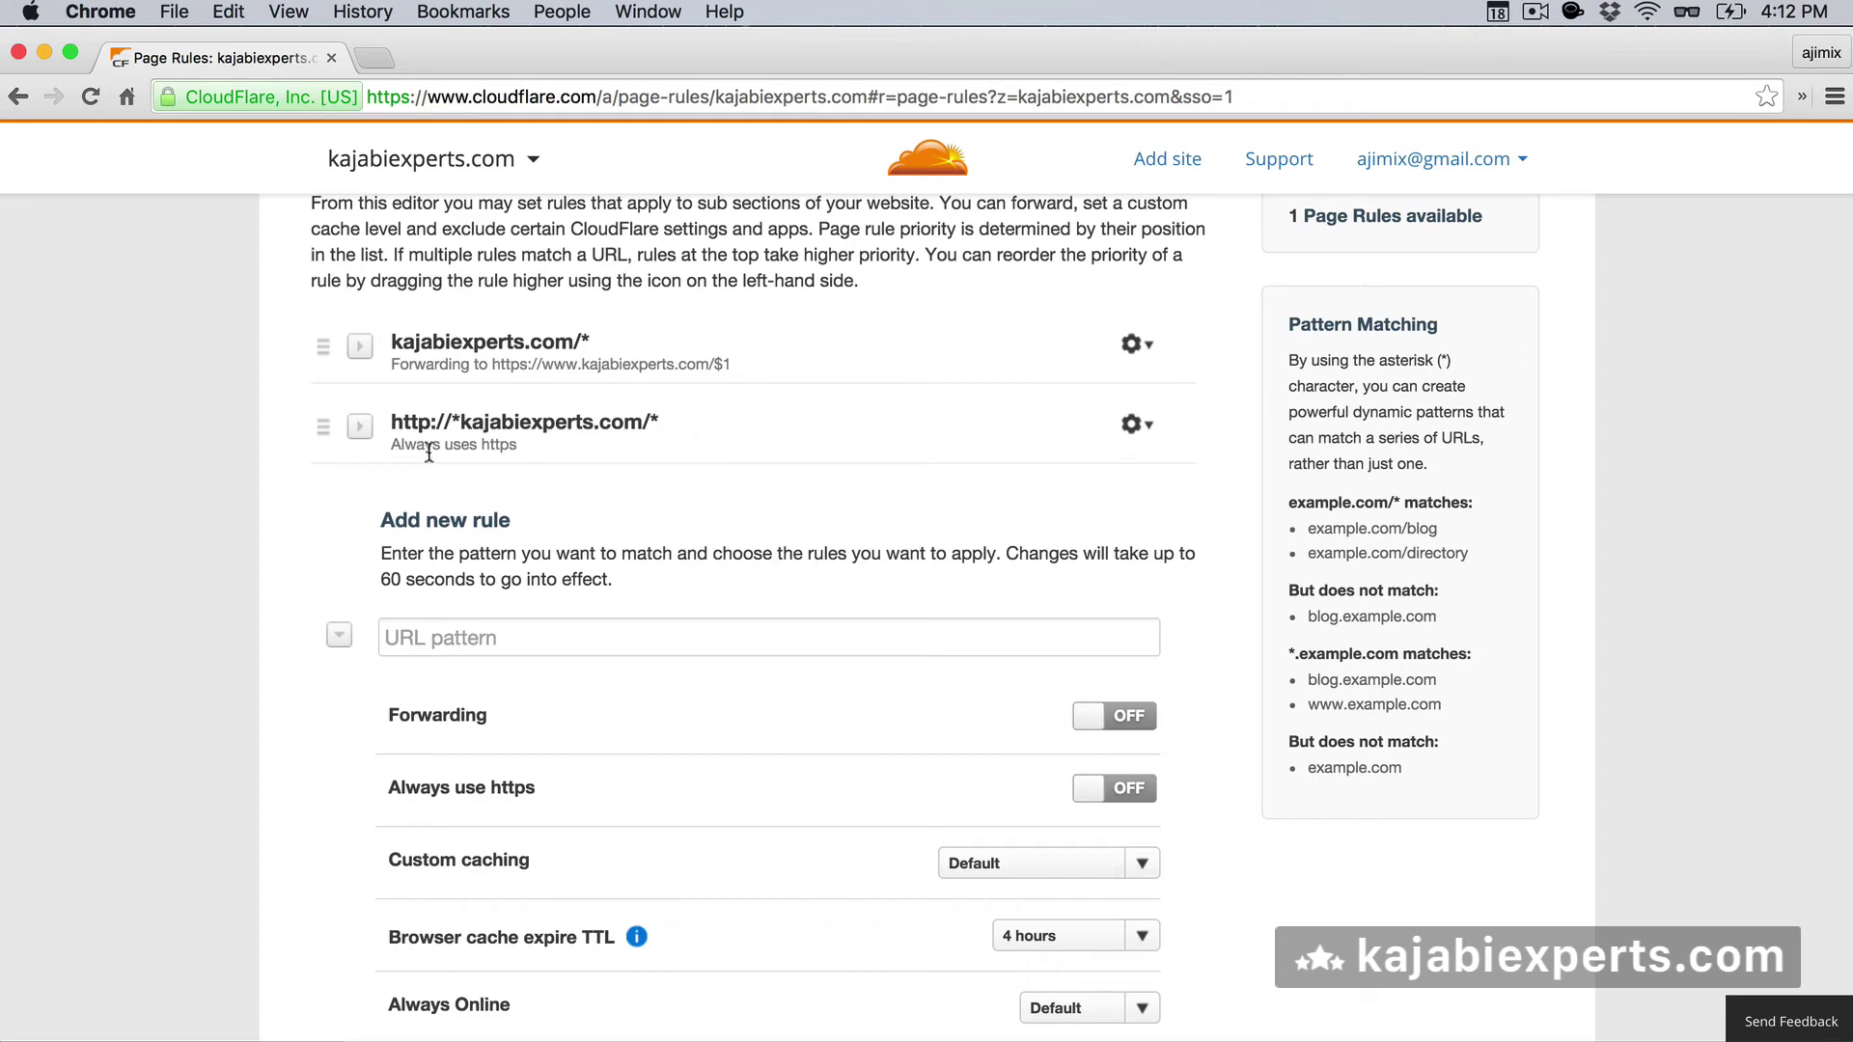
pyautogui.click(382, 619)
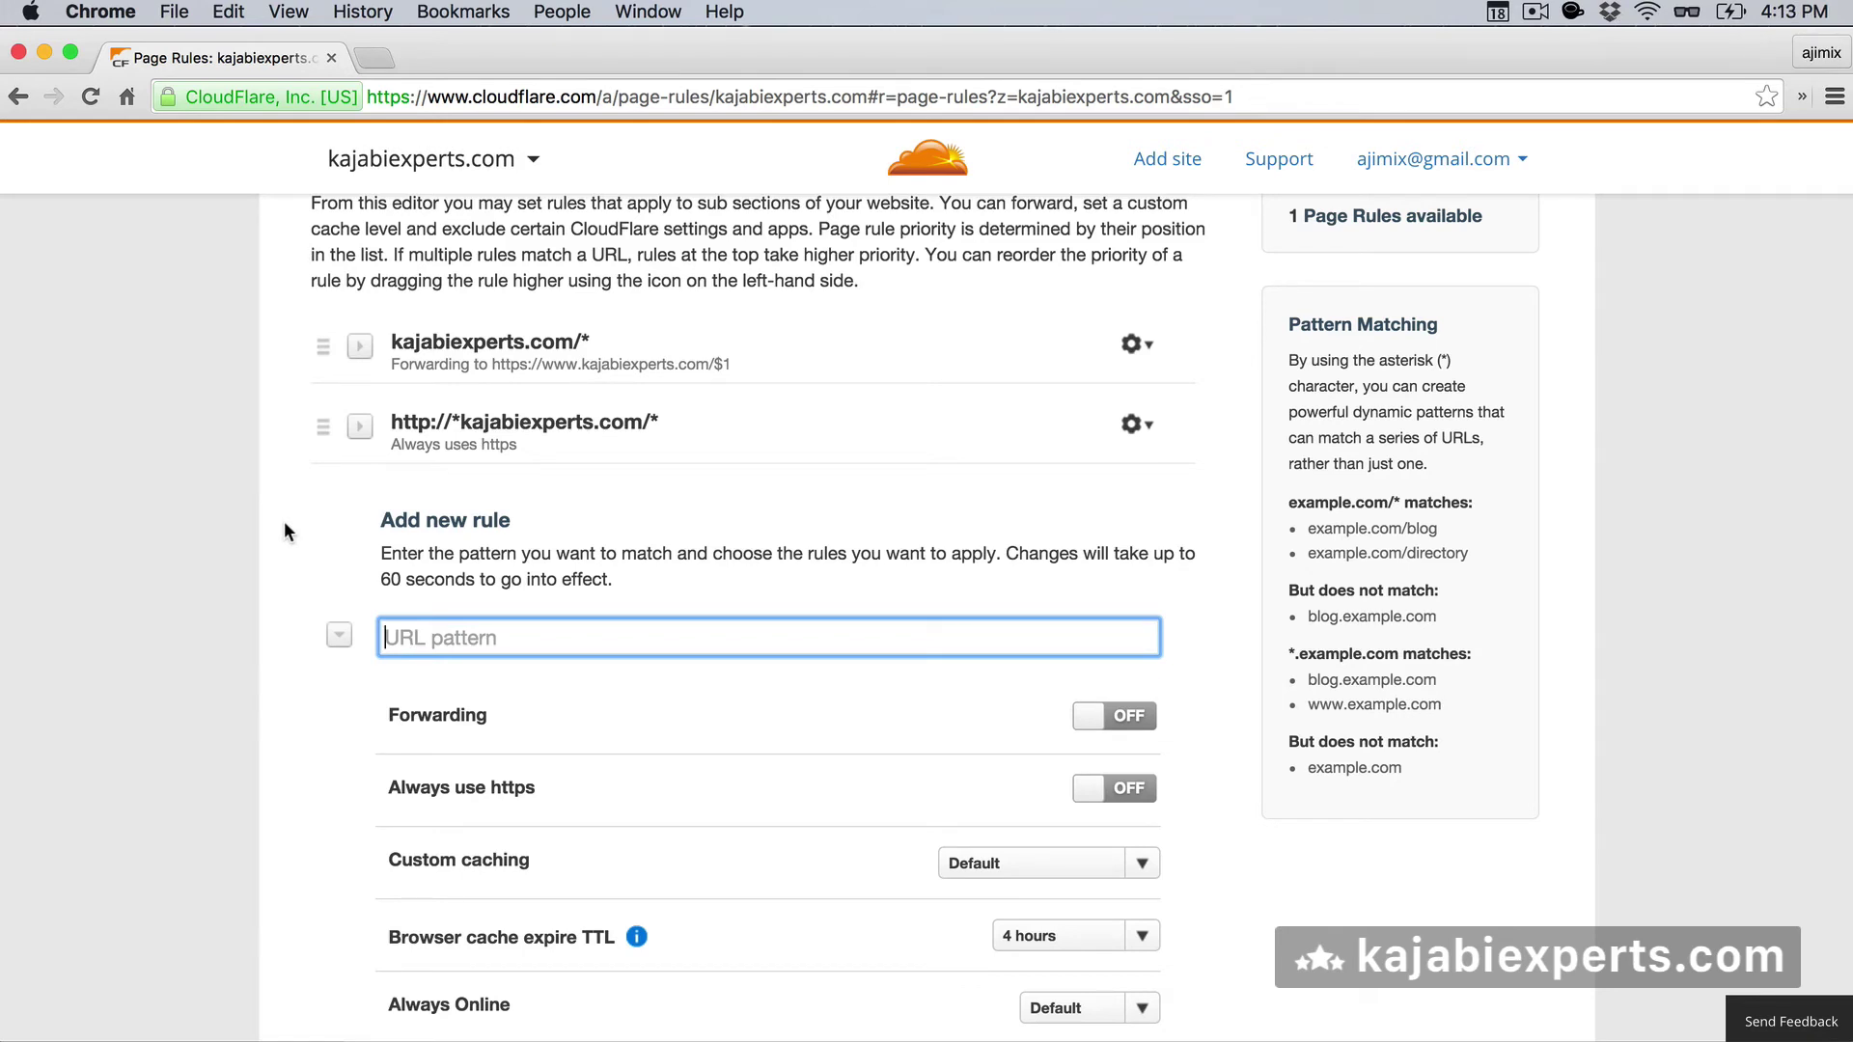
pyautogui.scroll(-1, 283, 523)
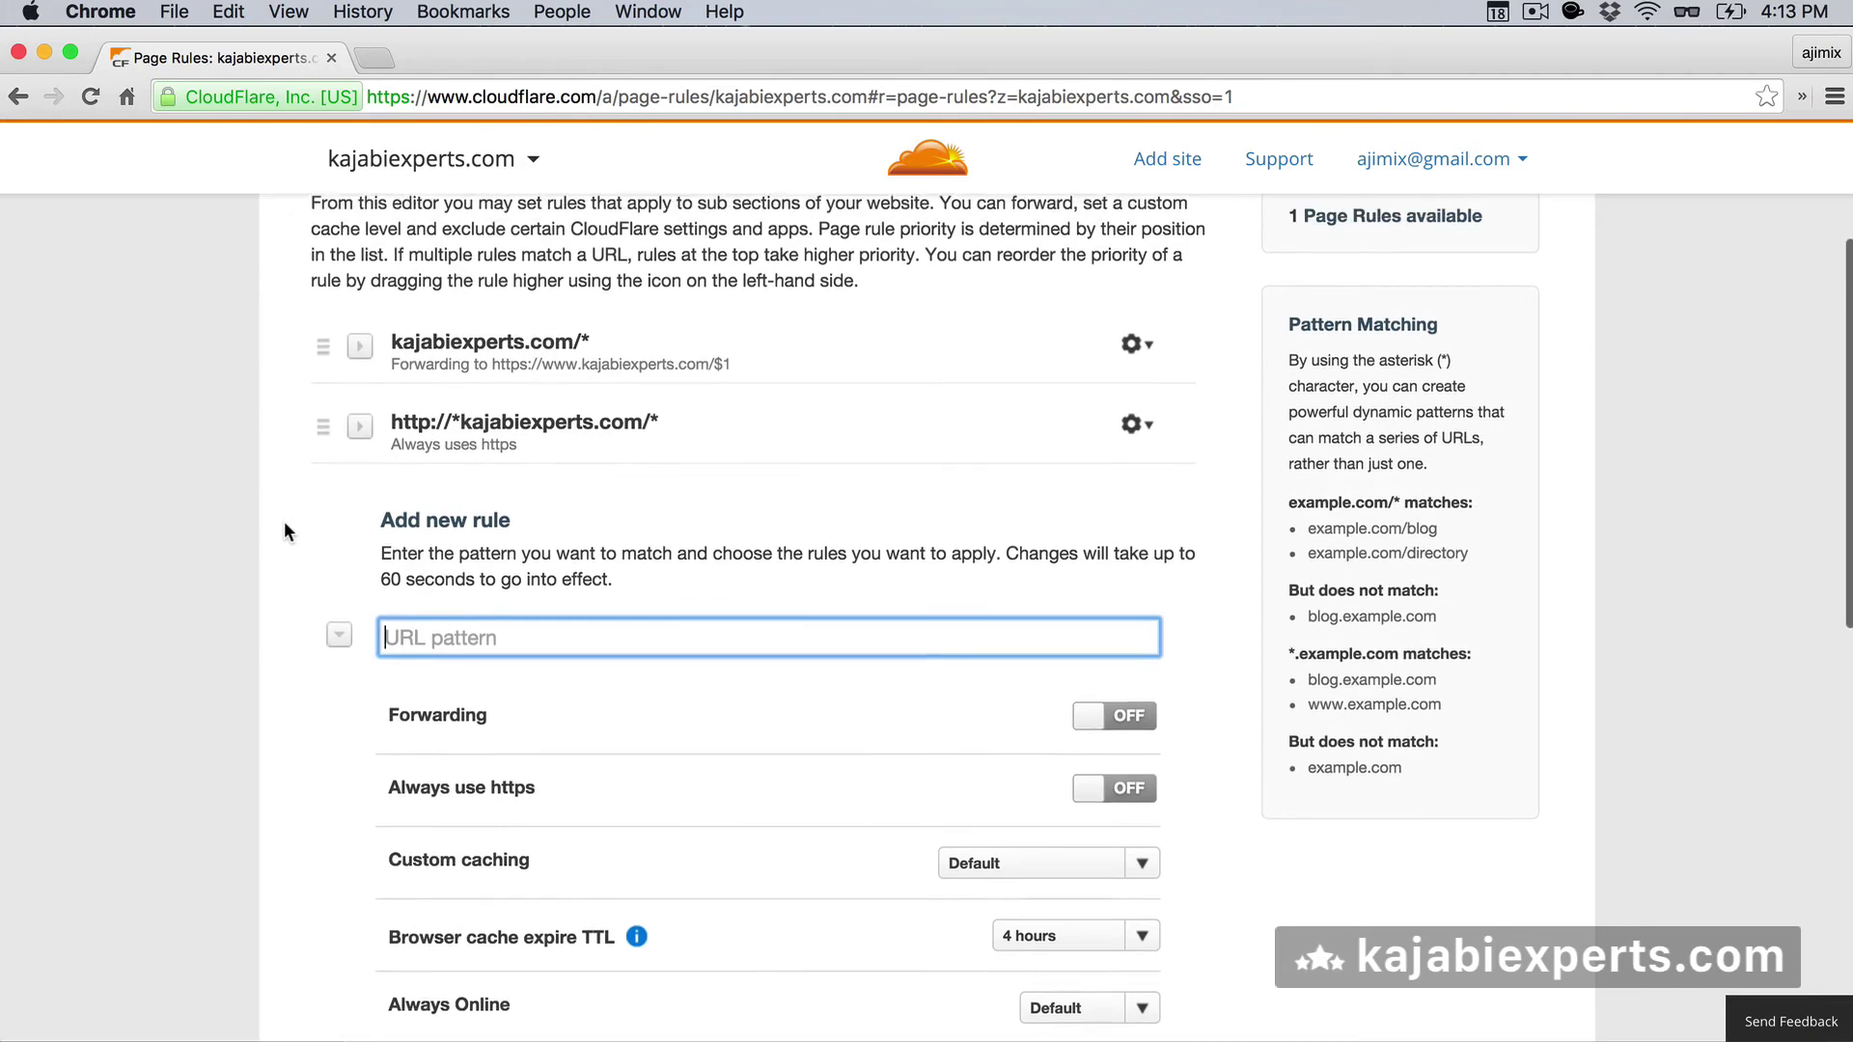
pyautogui.scroll(1, 283, 523)
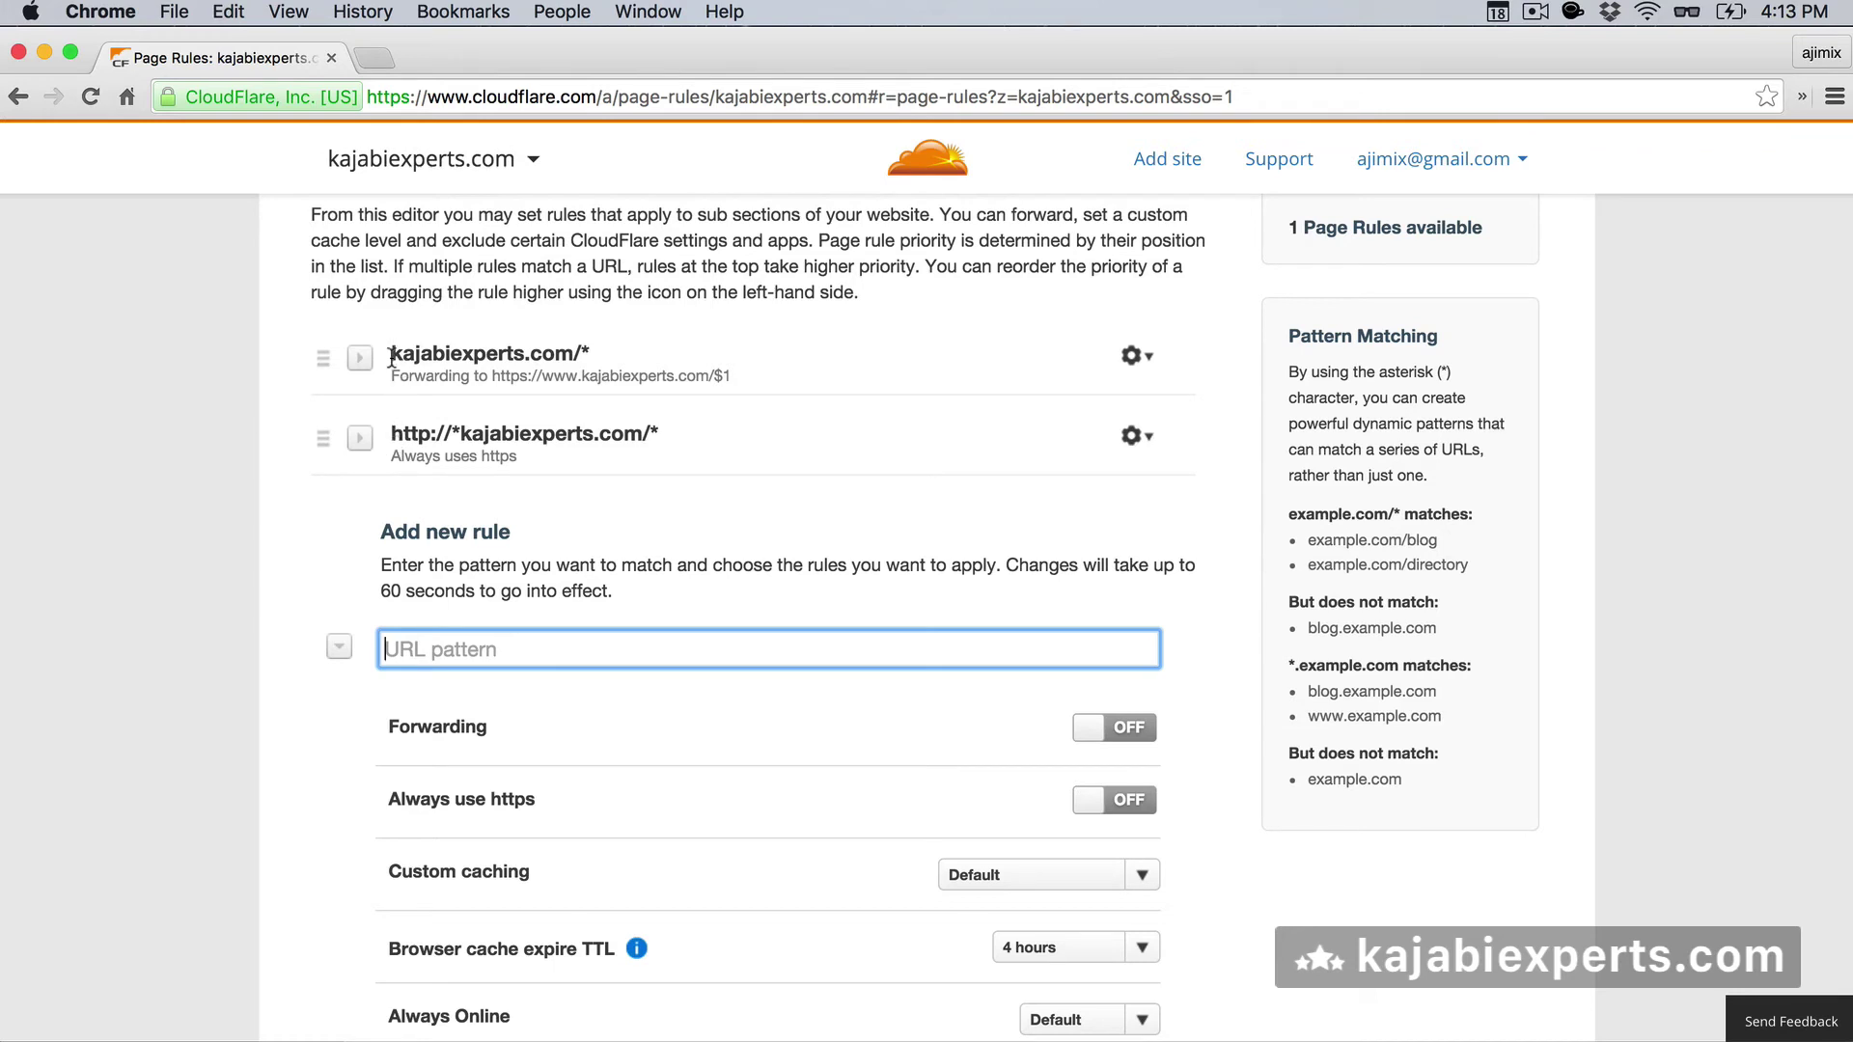
pyautogui.moveTo(391, 353); pyautogui.dragTo(579, 355)
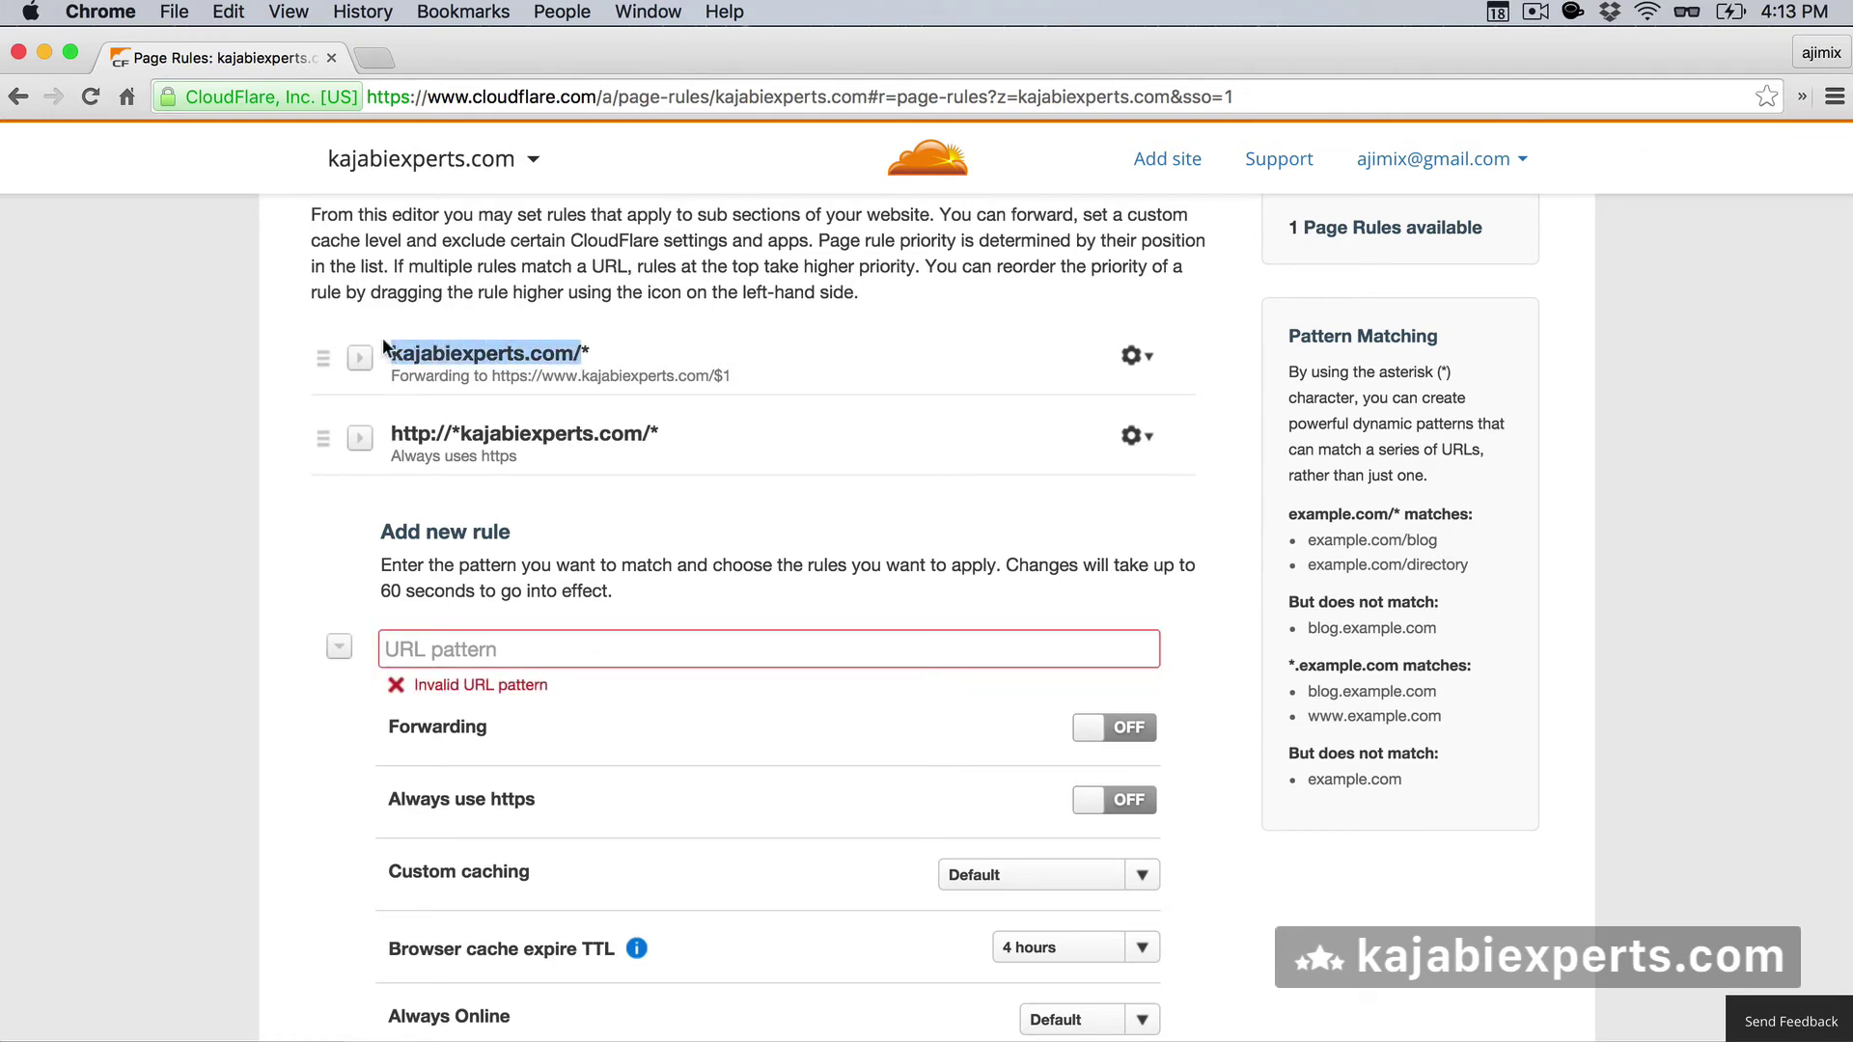
pyautogui.click(393, 350)
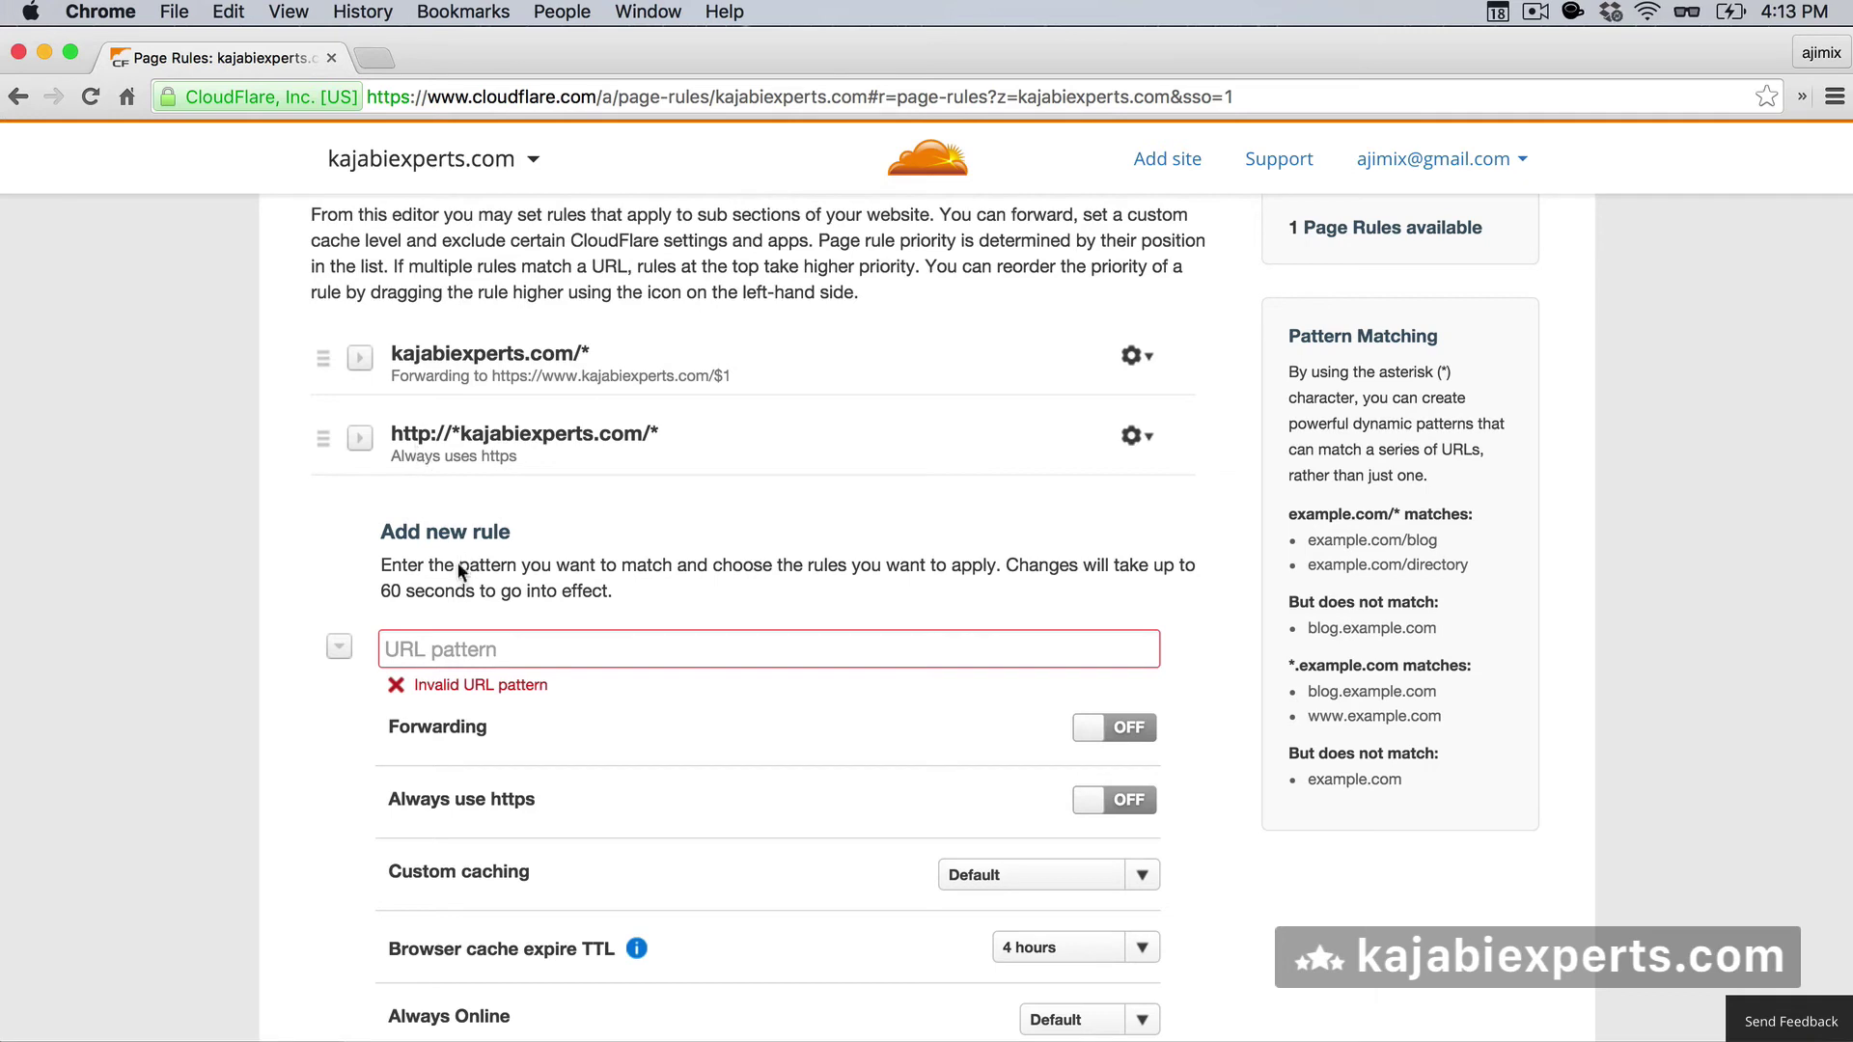
pyautogui.click(421, 652)
pyautogui.write('htt')
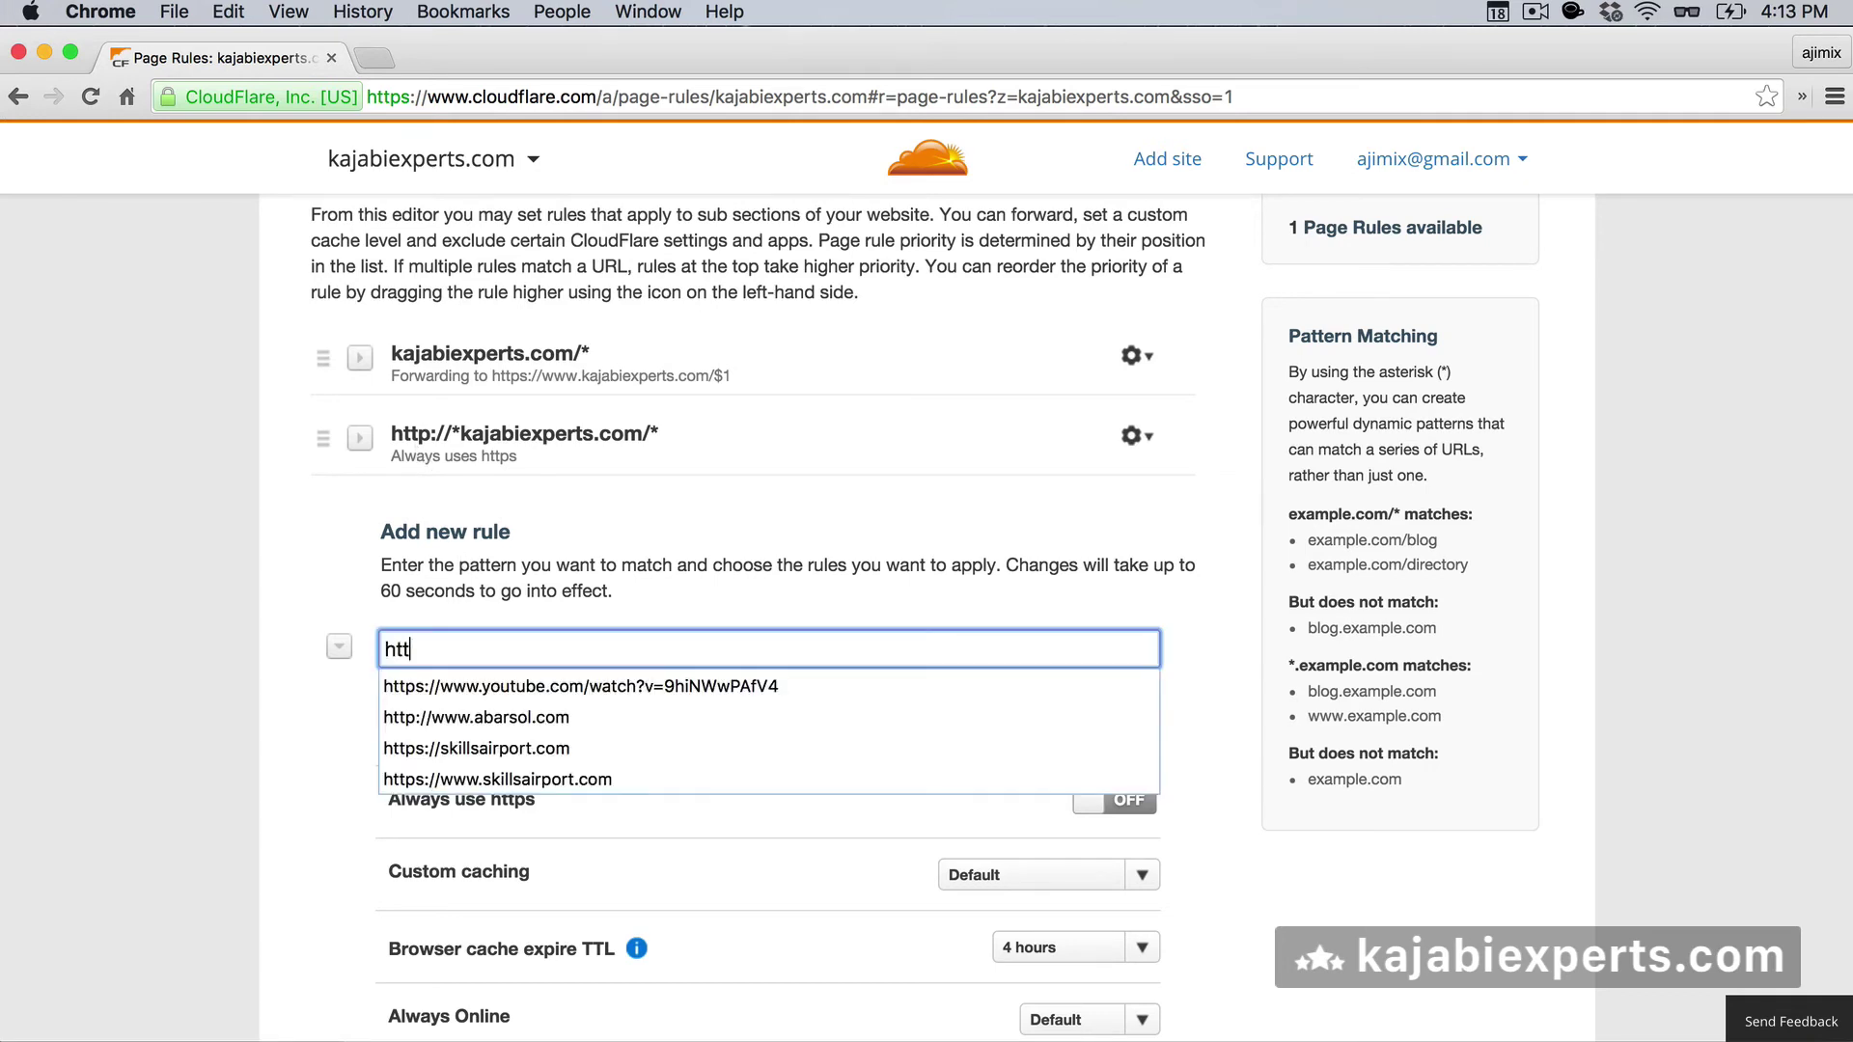
pyautogui.write('ps')
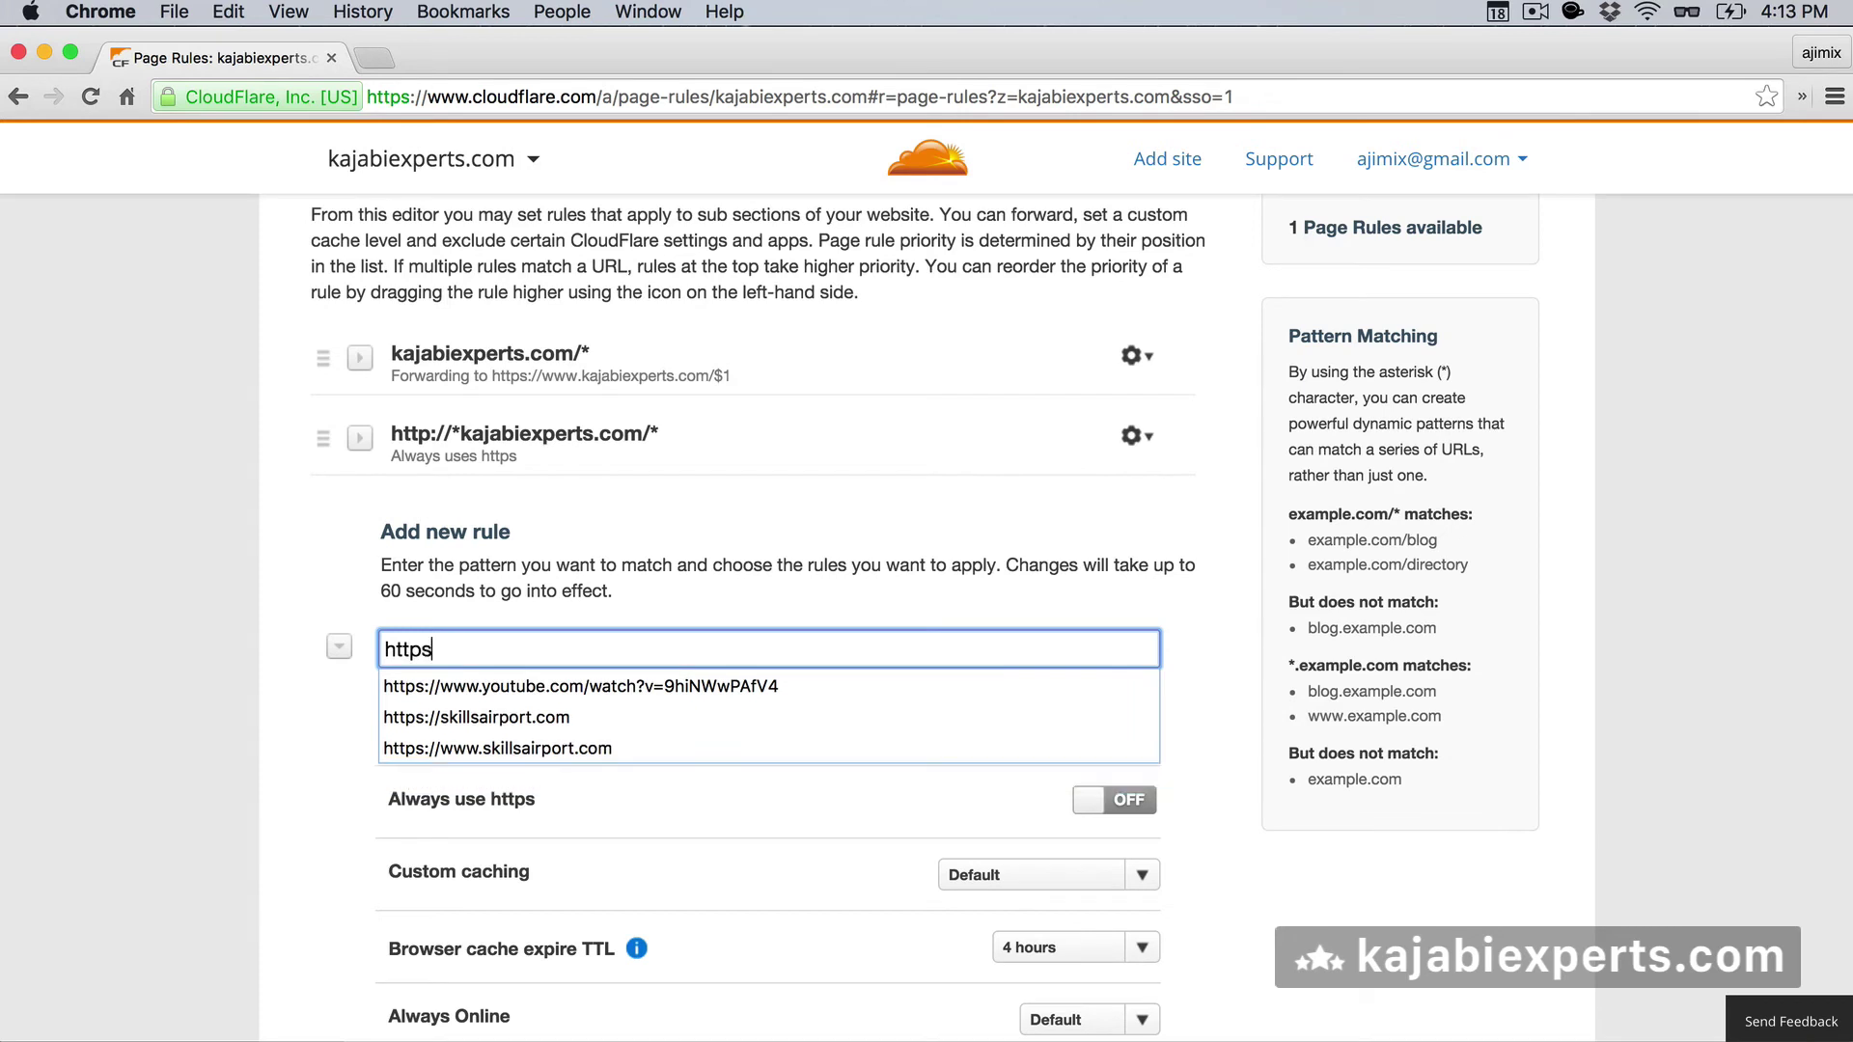
pyautogui.write('://')
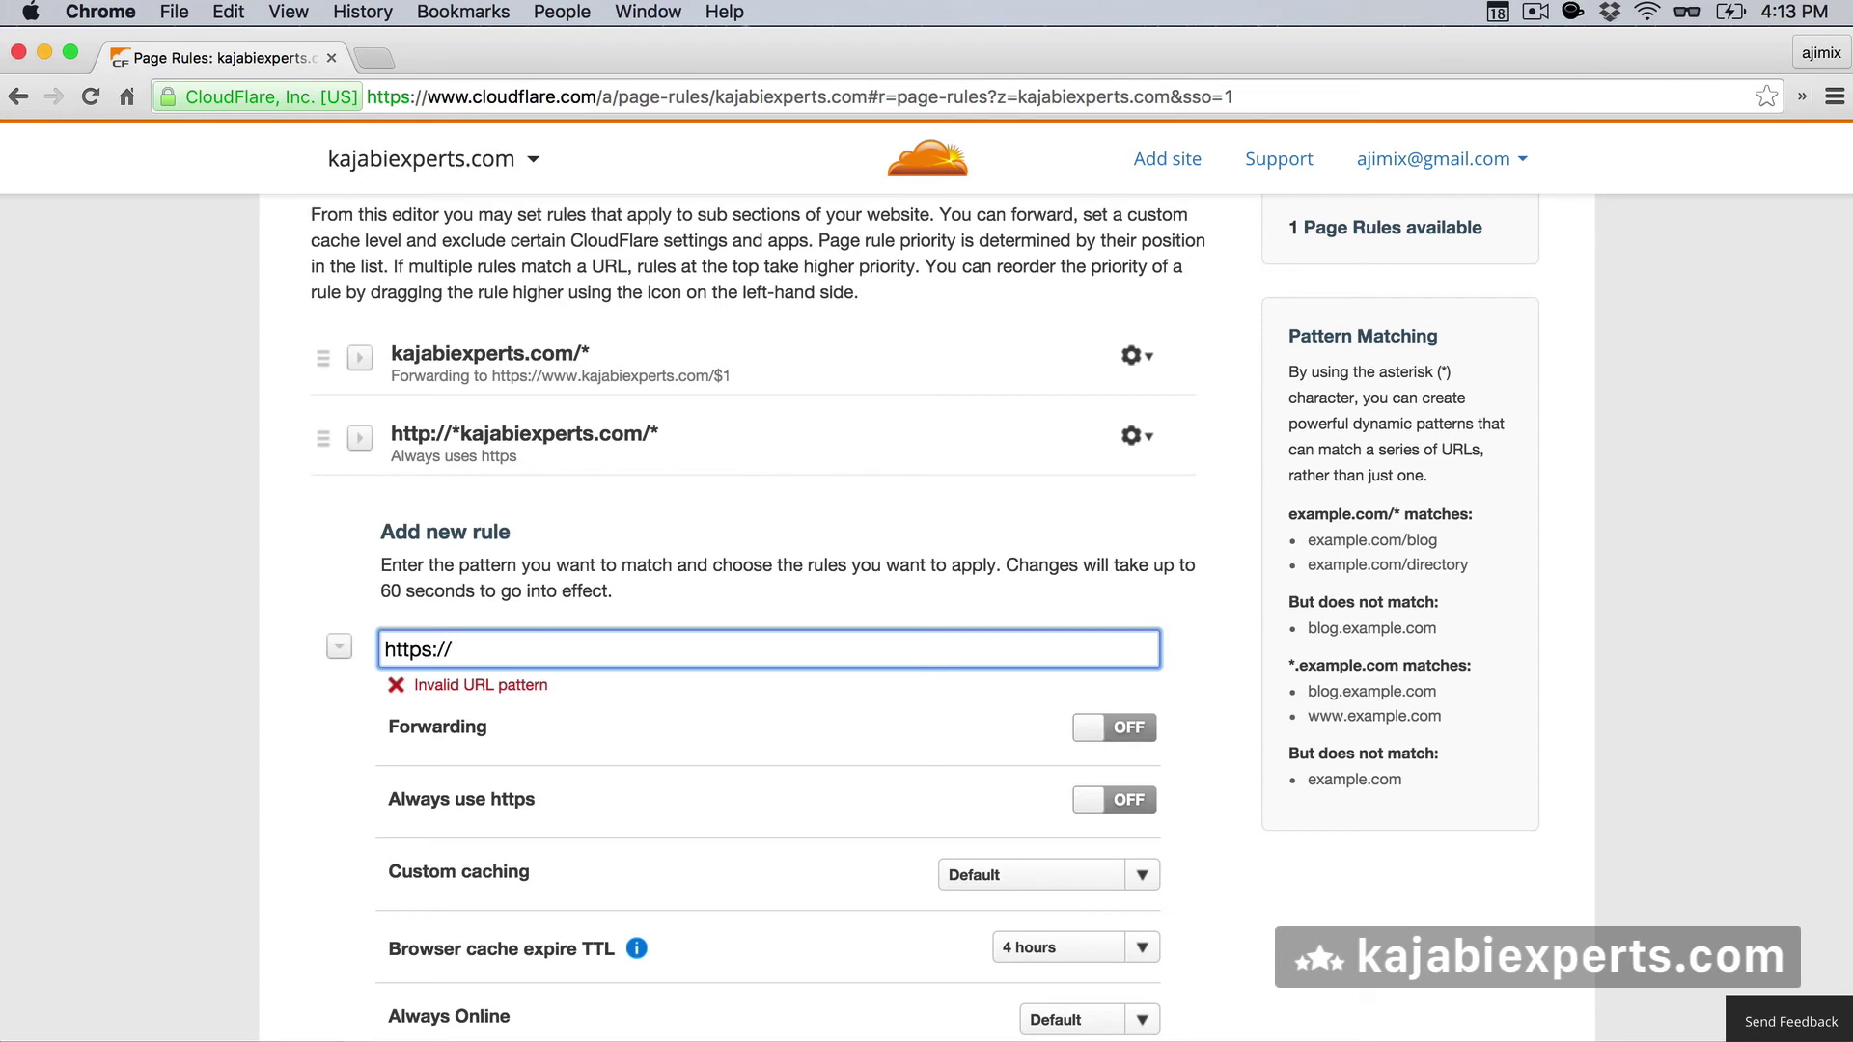
pyautogui.write('kajabiexperts.com')
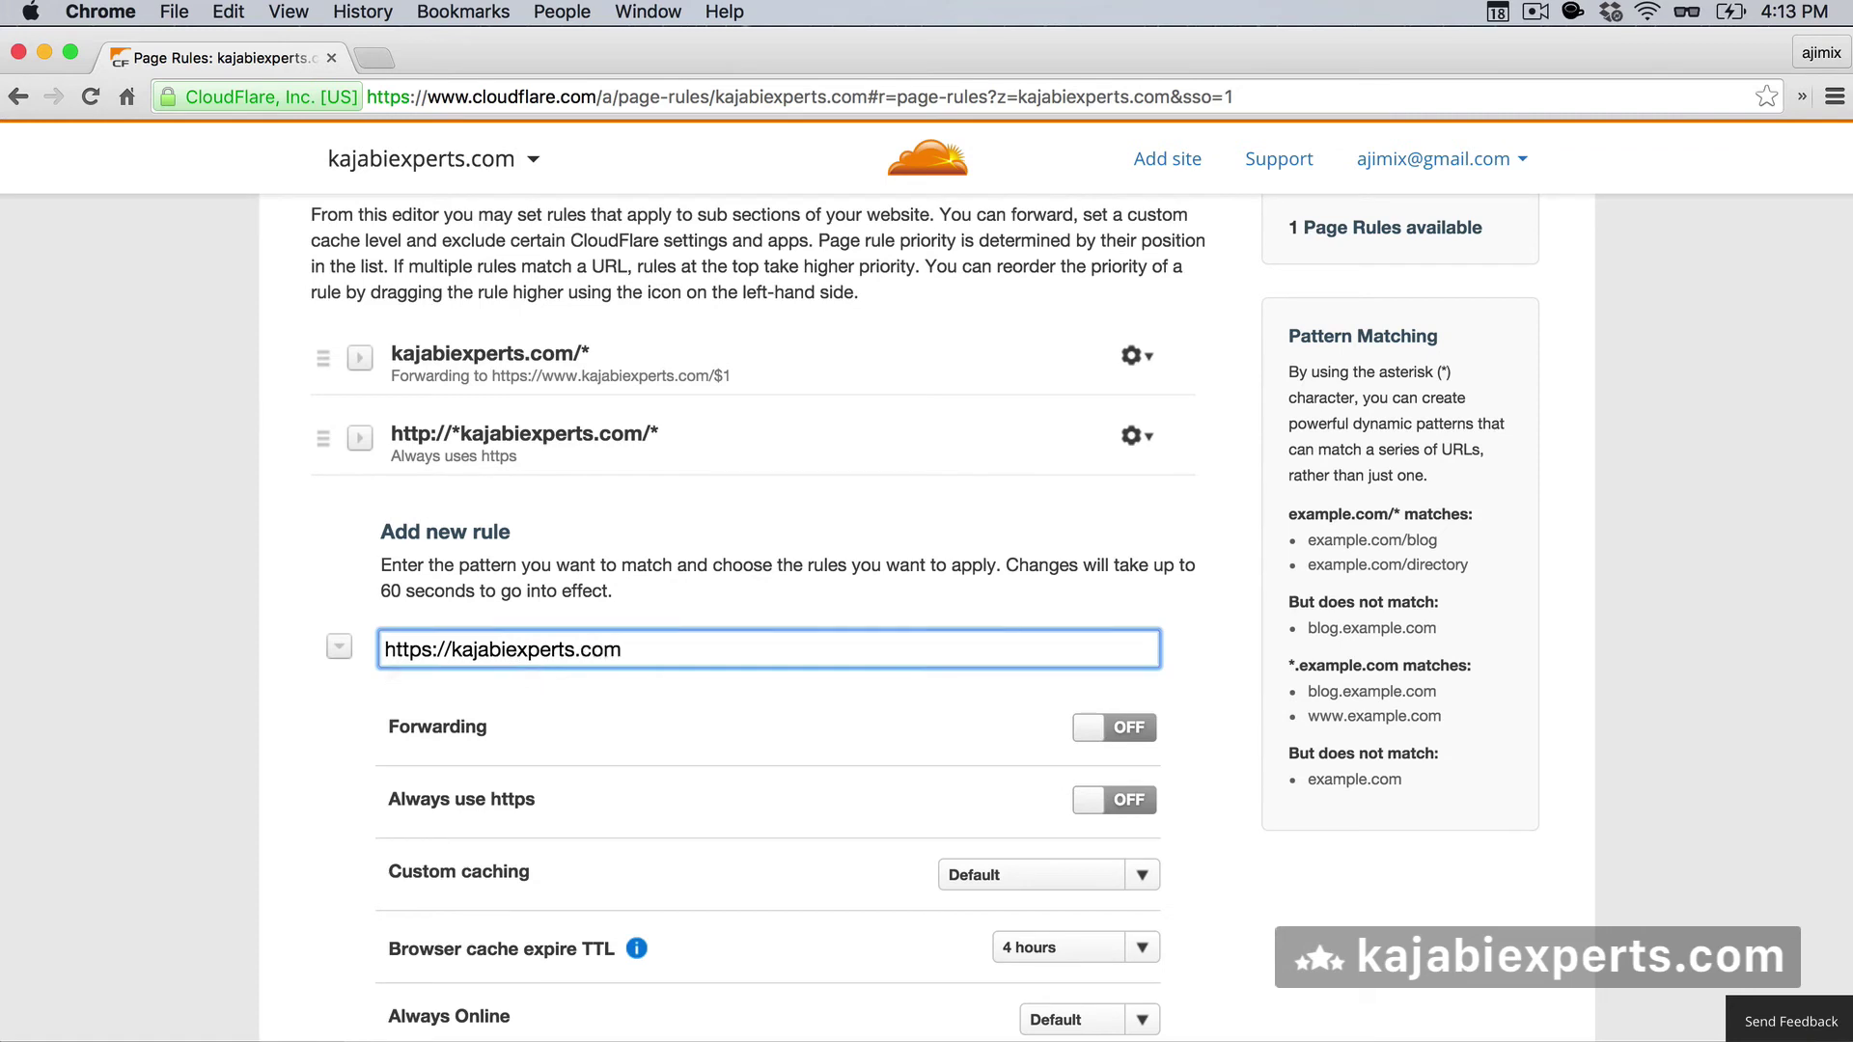
pyautogui.write('/*')
pyautogui.moveTo(395, 652); pyautogui.dragTo(440, 655)
pyautogui.click(452, 653)
pyautogui.click(1088, 736)
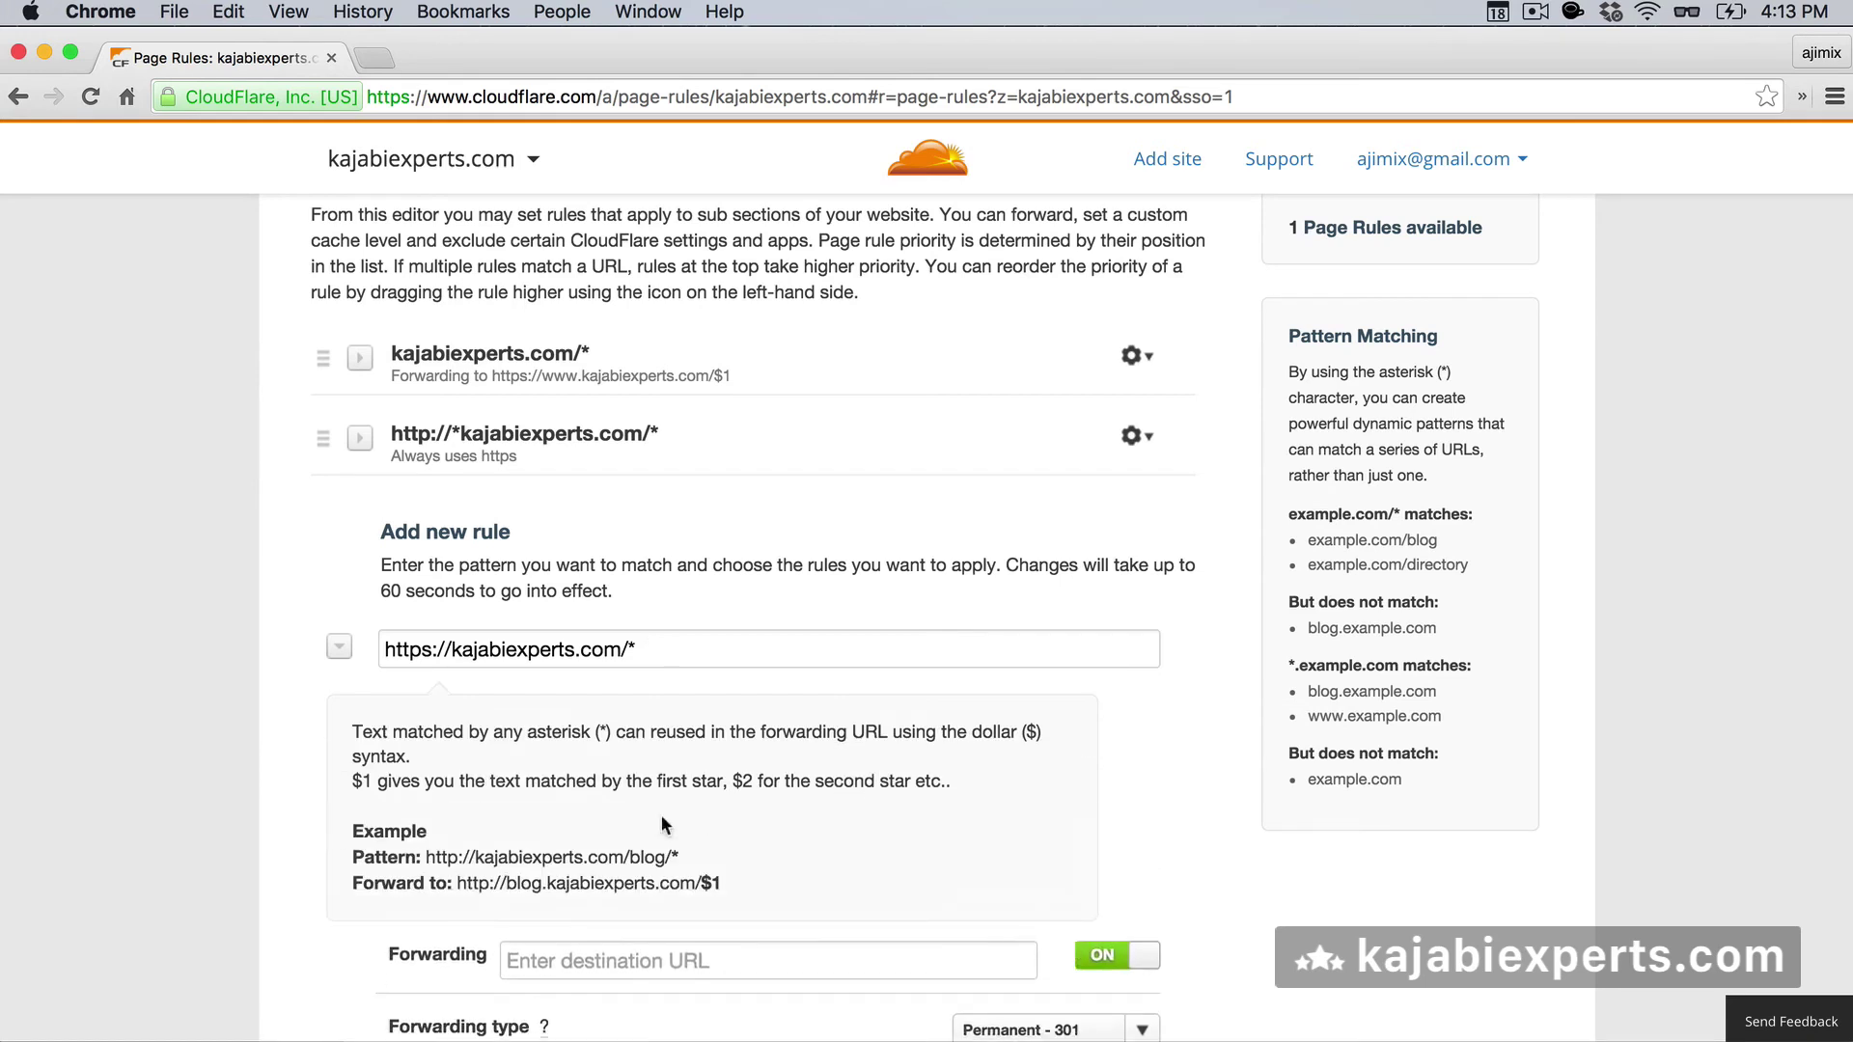
pyautogui.click(560, 967)
pyautogui.write('h')
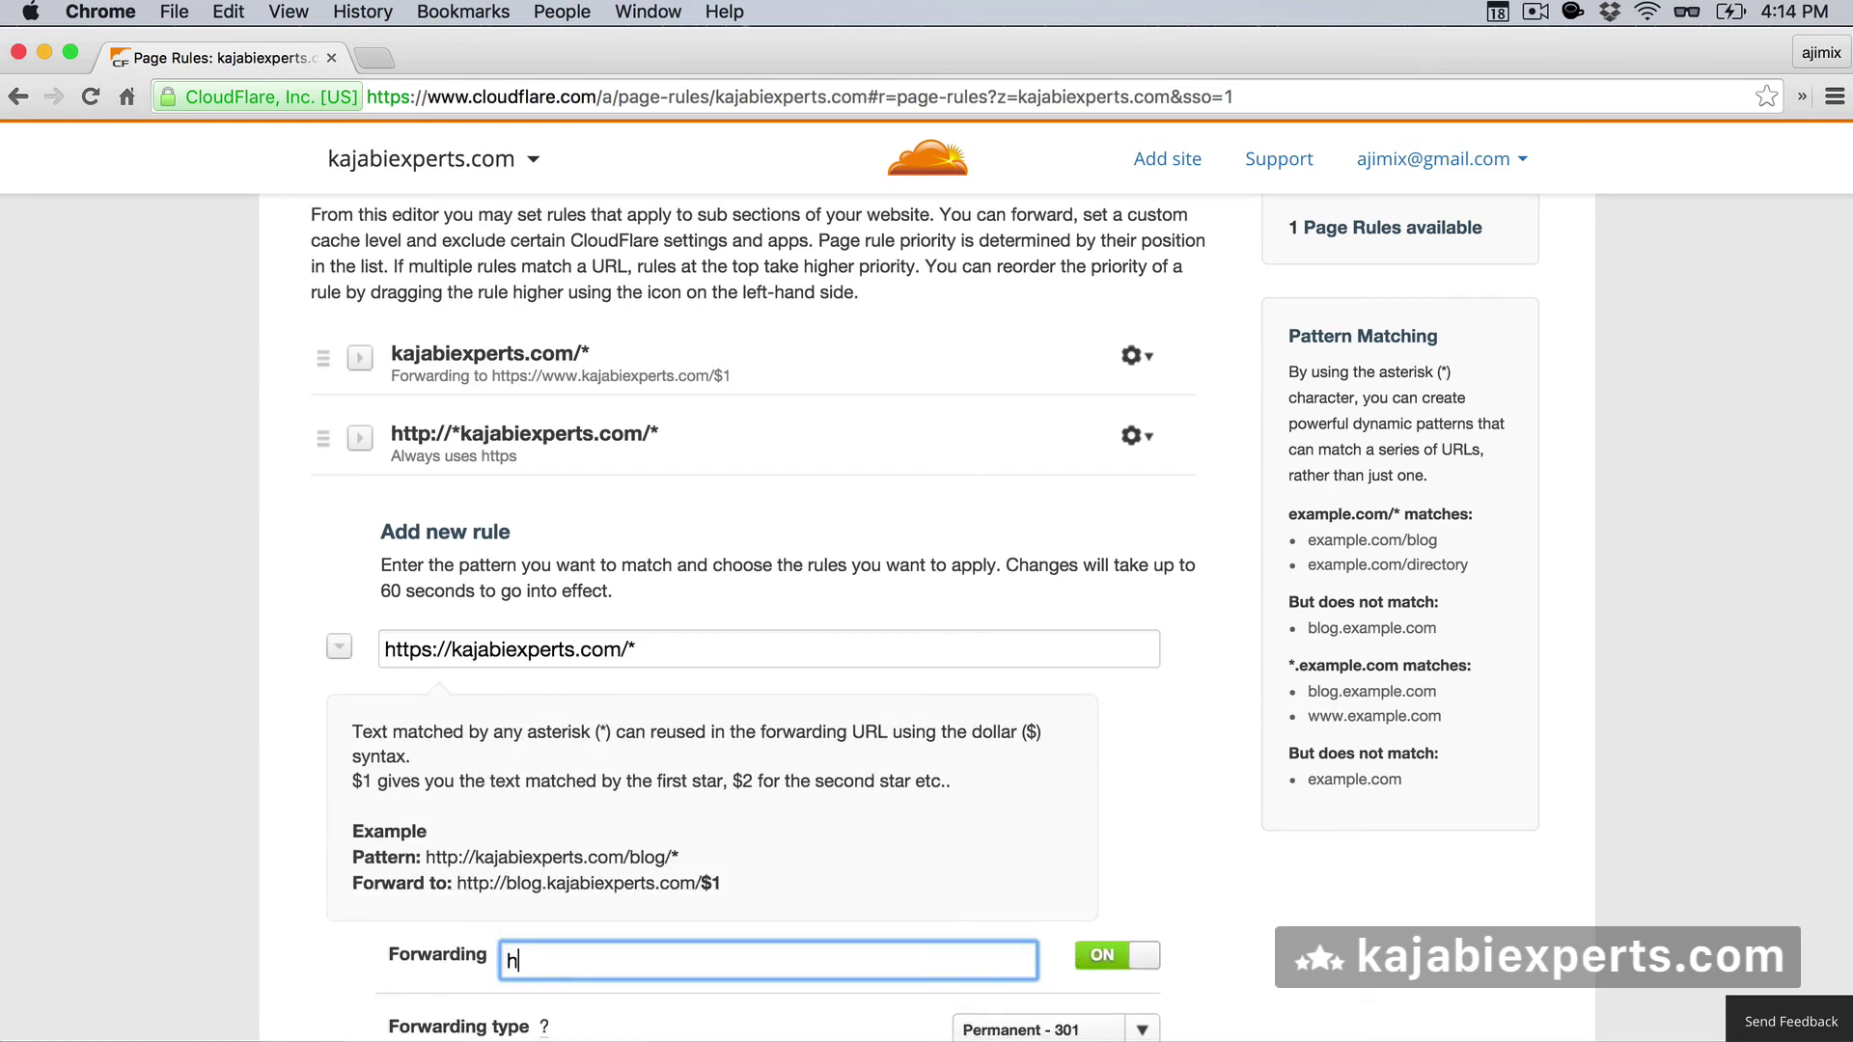
pyautogui.write('ttps://ww')
pyautogui.scroll(-6, 927, 618)
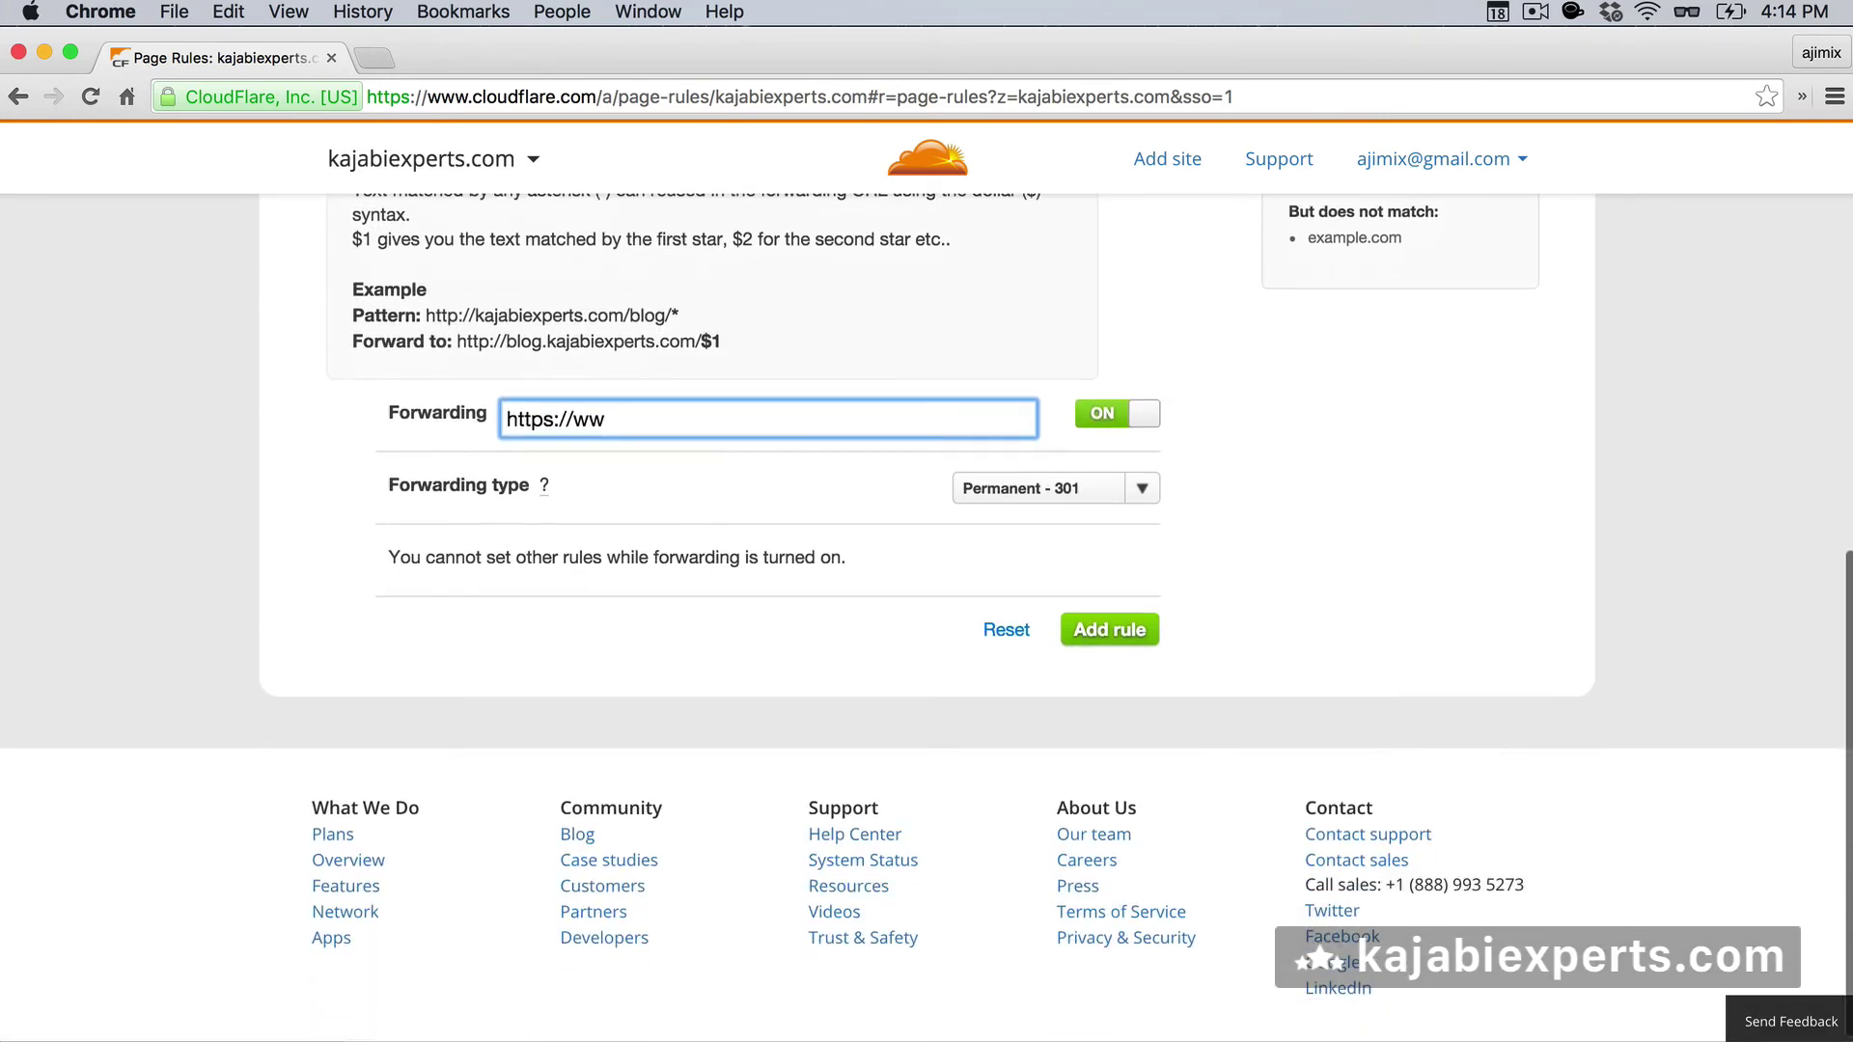
pyautogui.write('w.kaj')
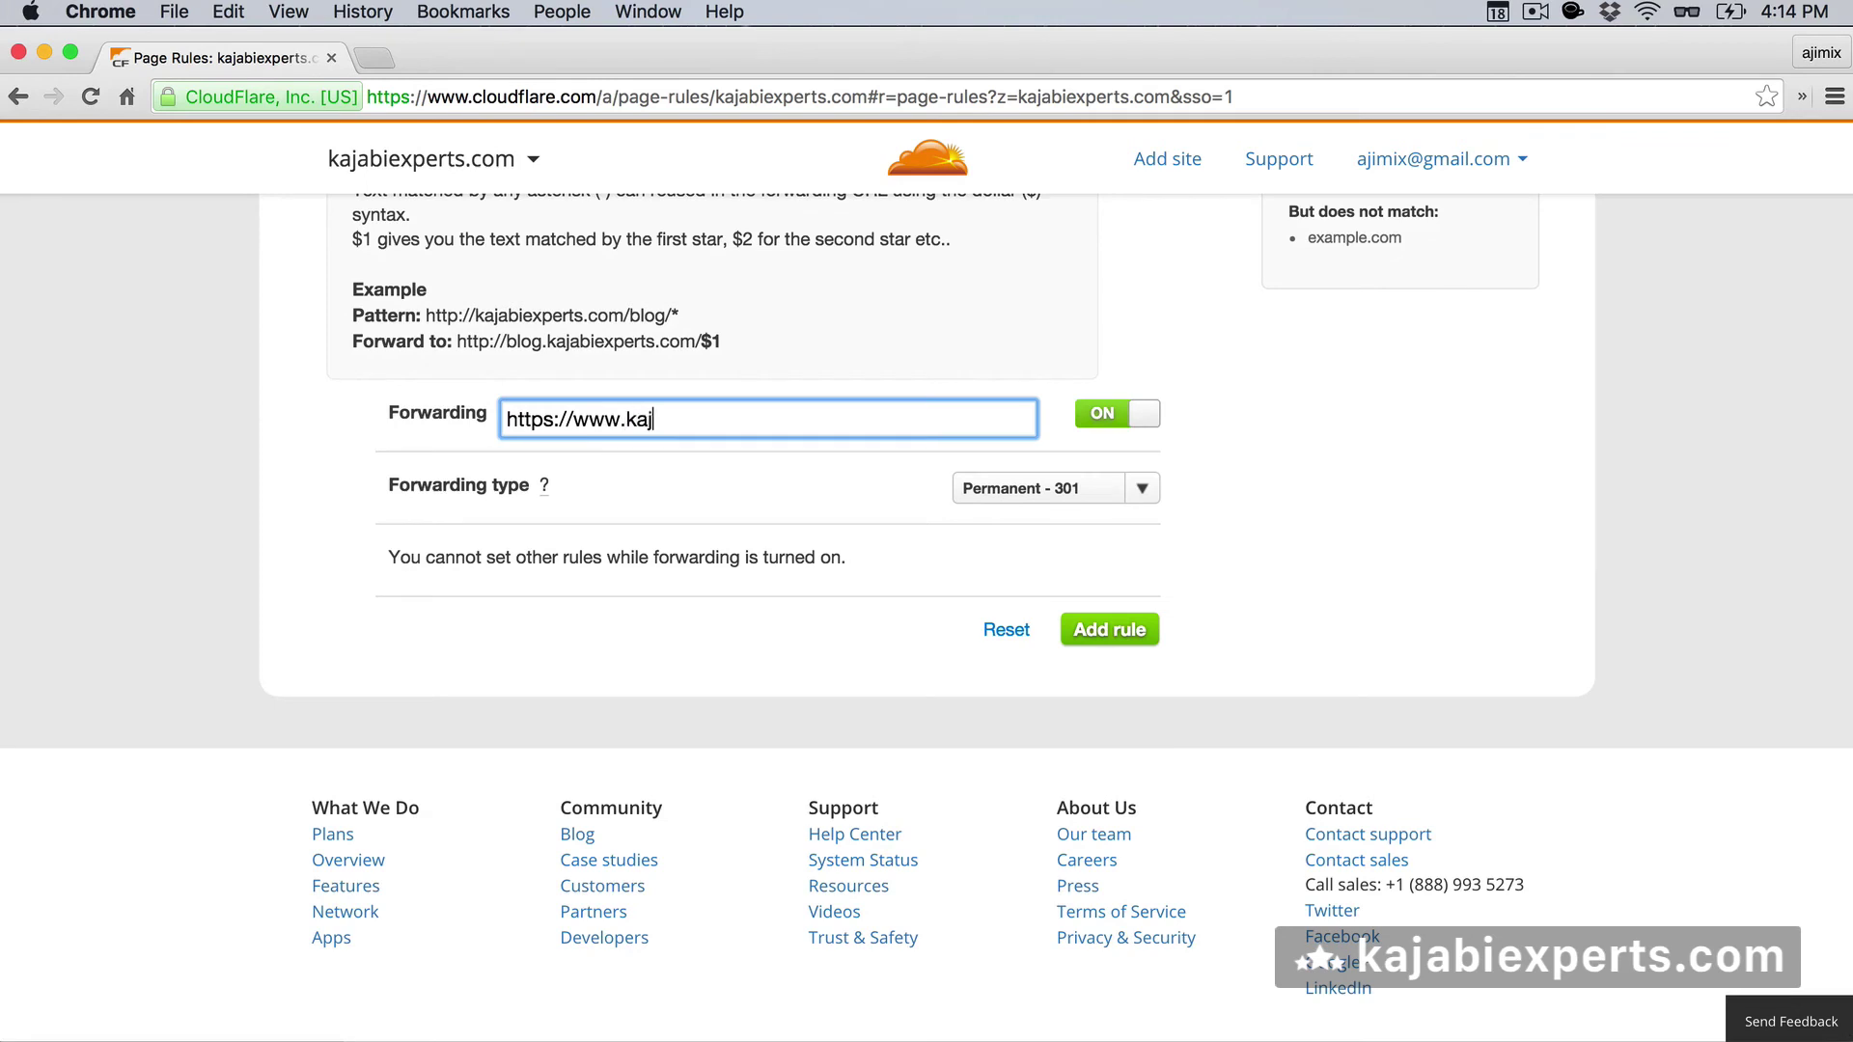
pyautogui.write('abiexperts.com/')
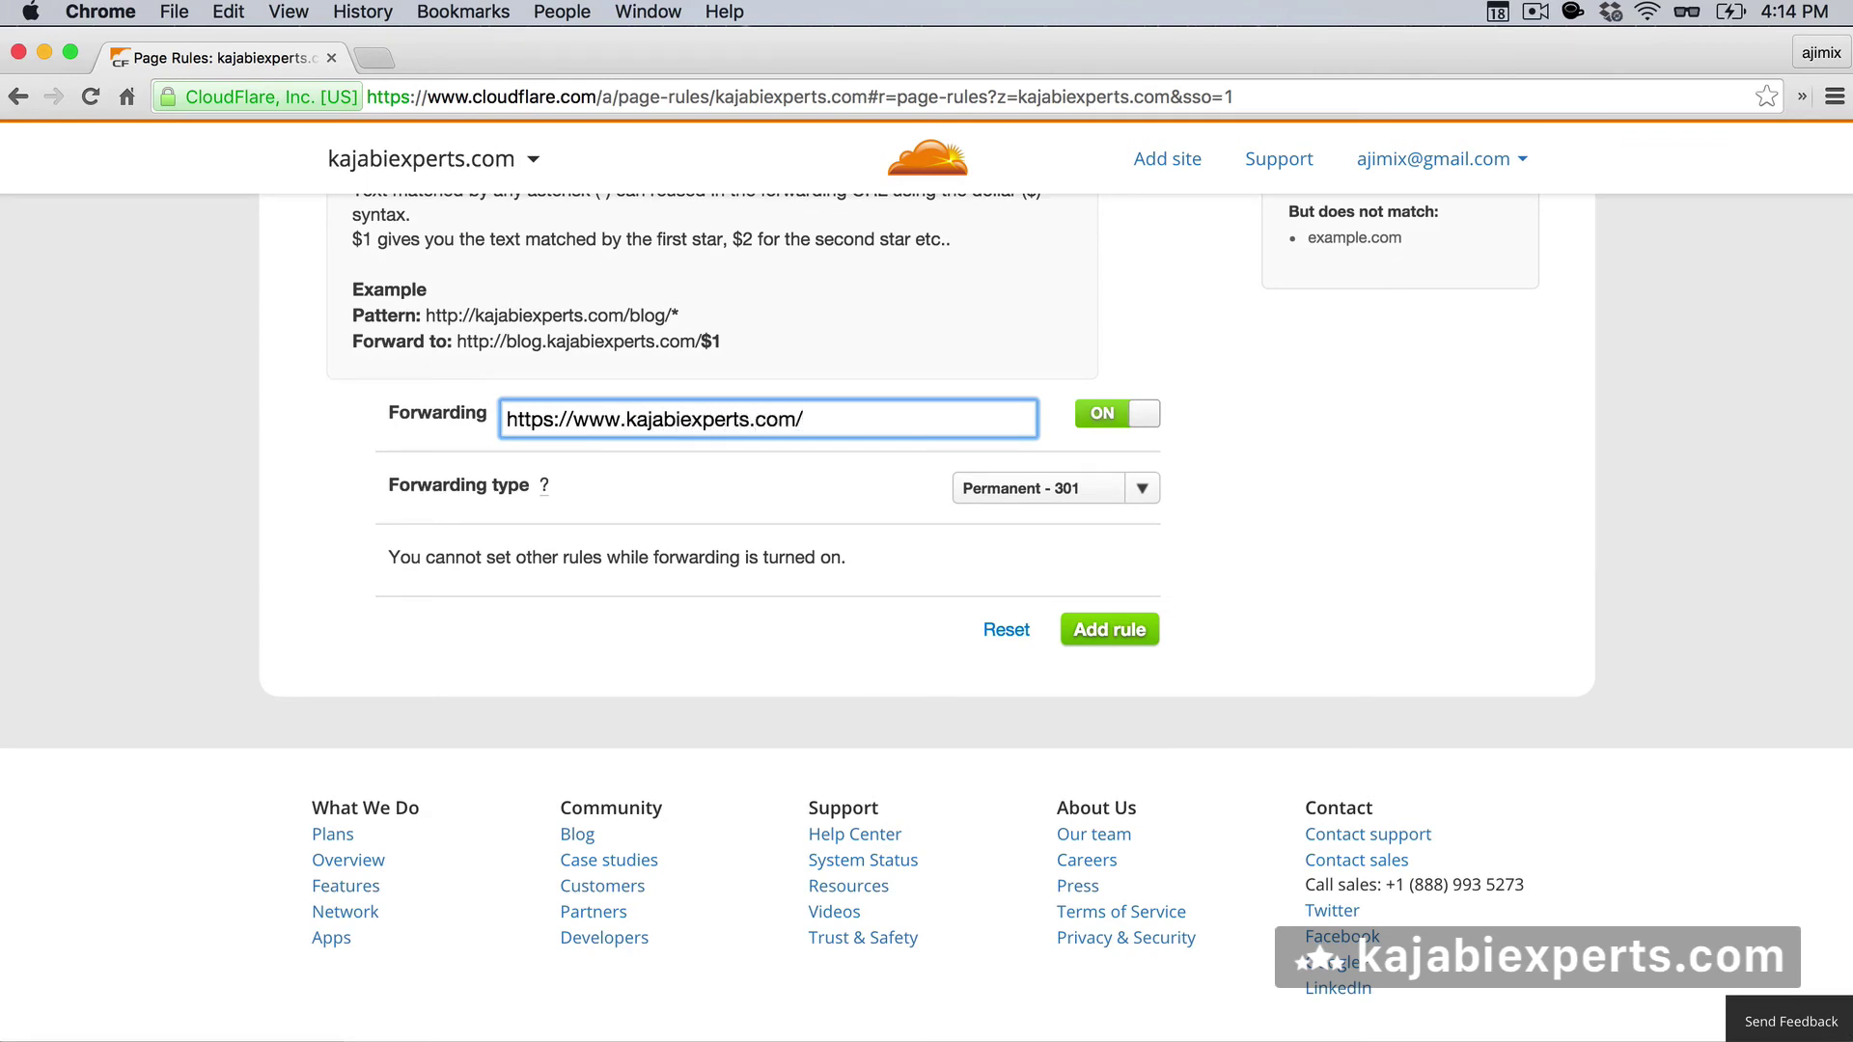
pyautogui.write('$1')
pyautogui.scroll(2, 730, 865)
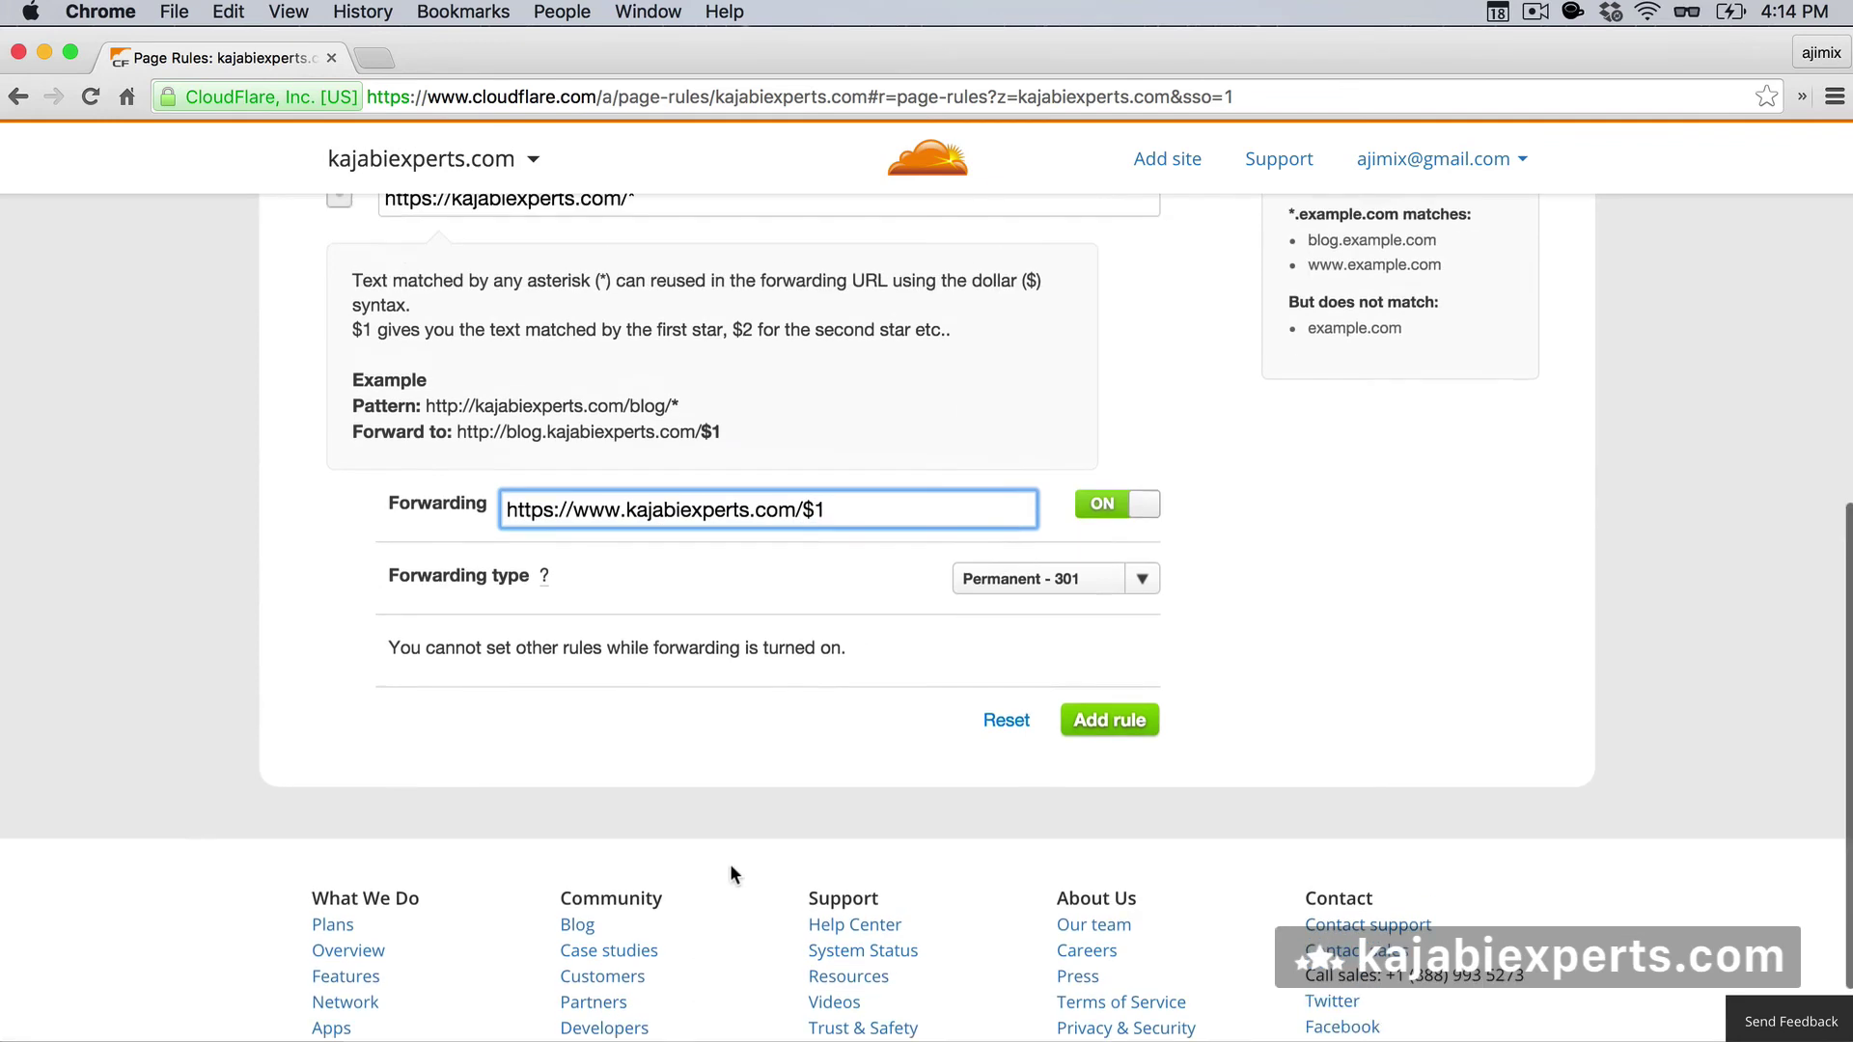
pyautogui.click(1125, 721)
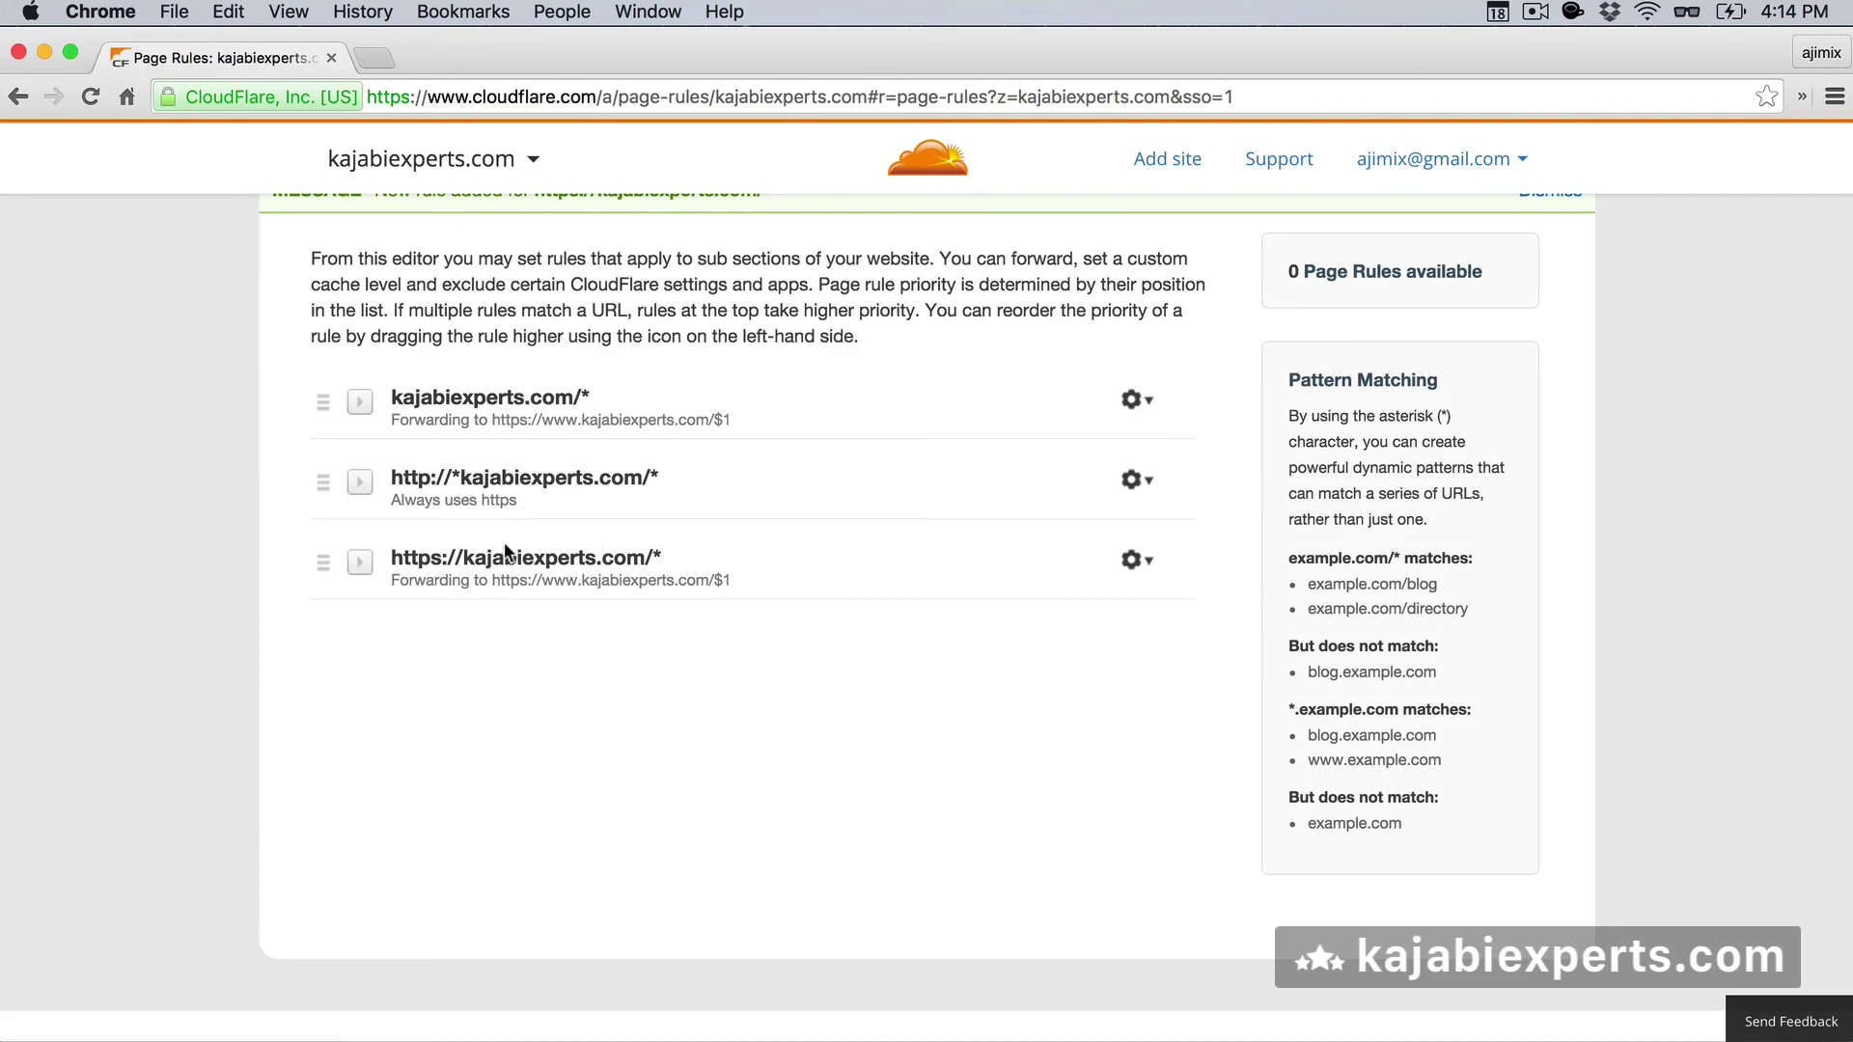
pyautogui.moveTo(492, 581); pyautogui.dragTo(709, 579)
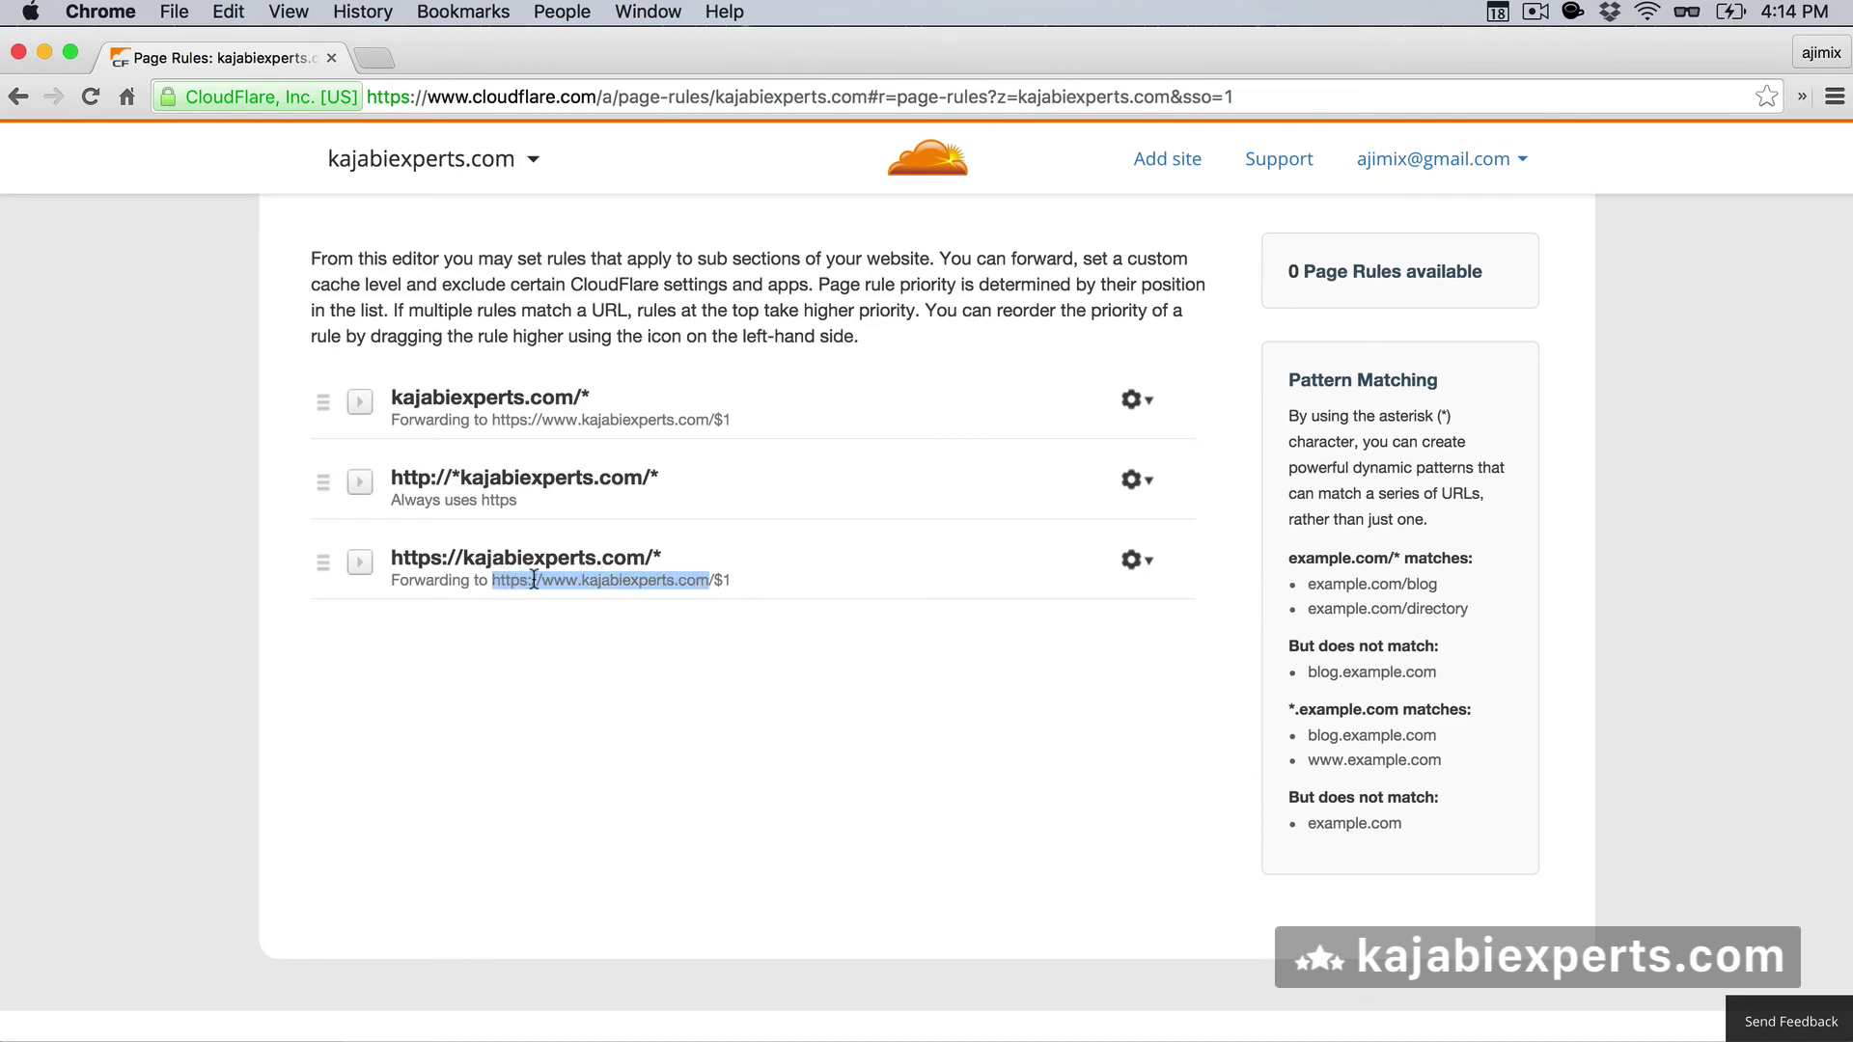
pyautogui.click(595, 580)
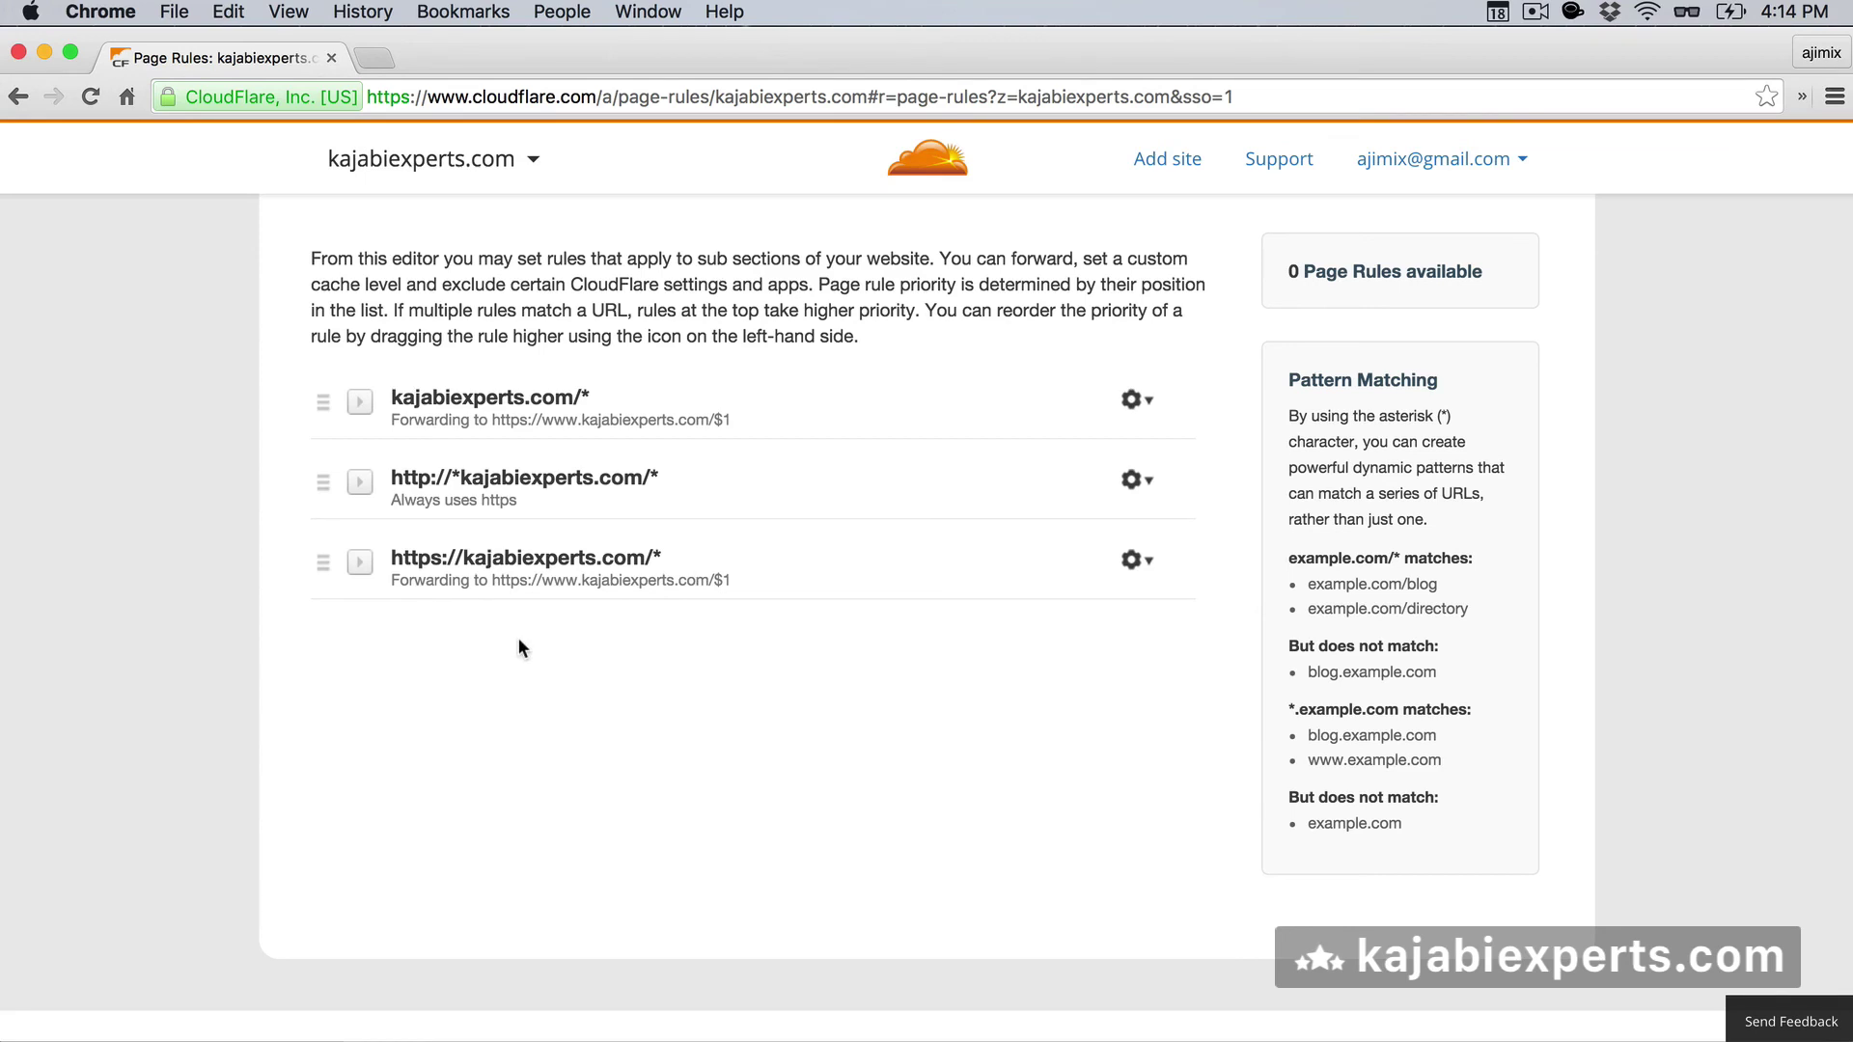
pyautogui.scroll(2, 517, 637)
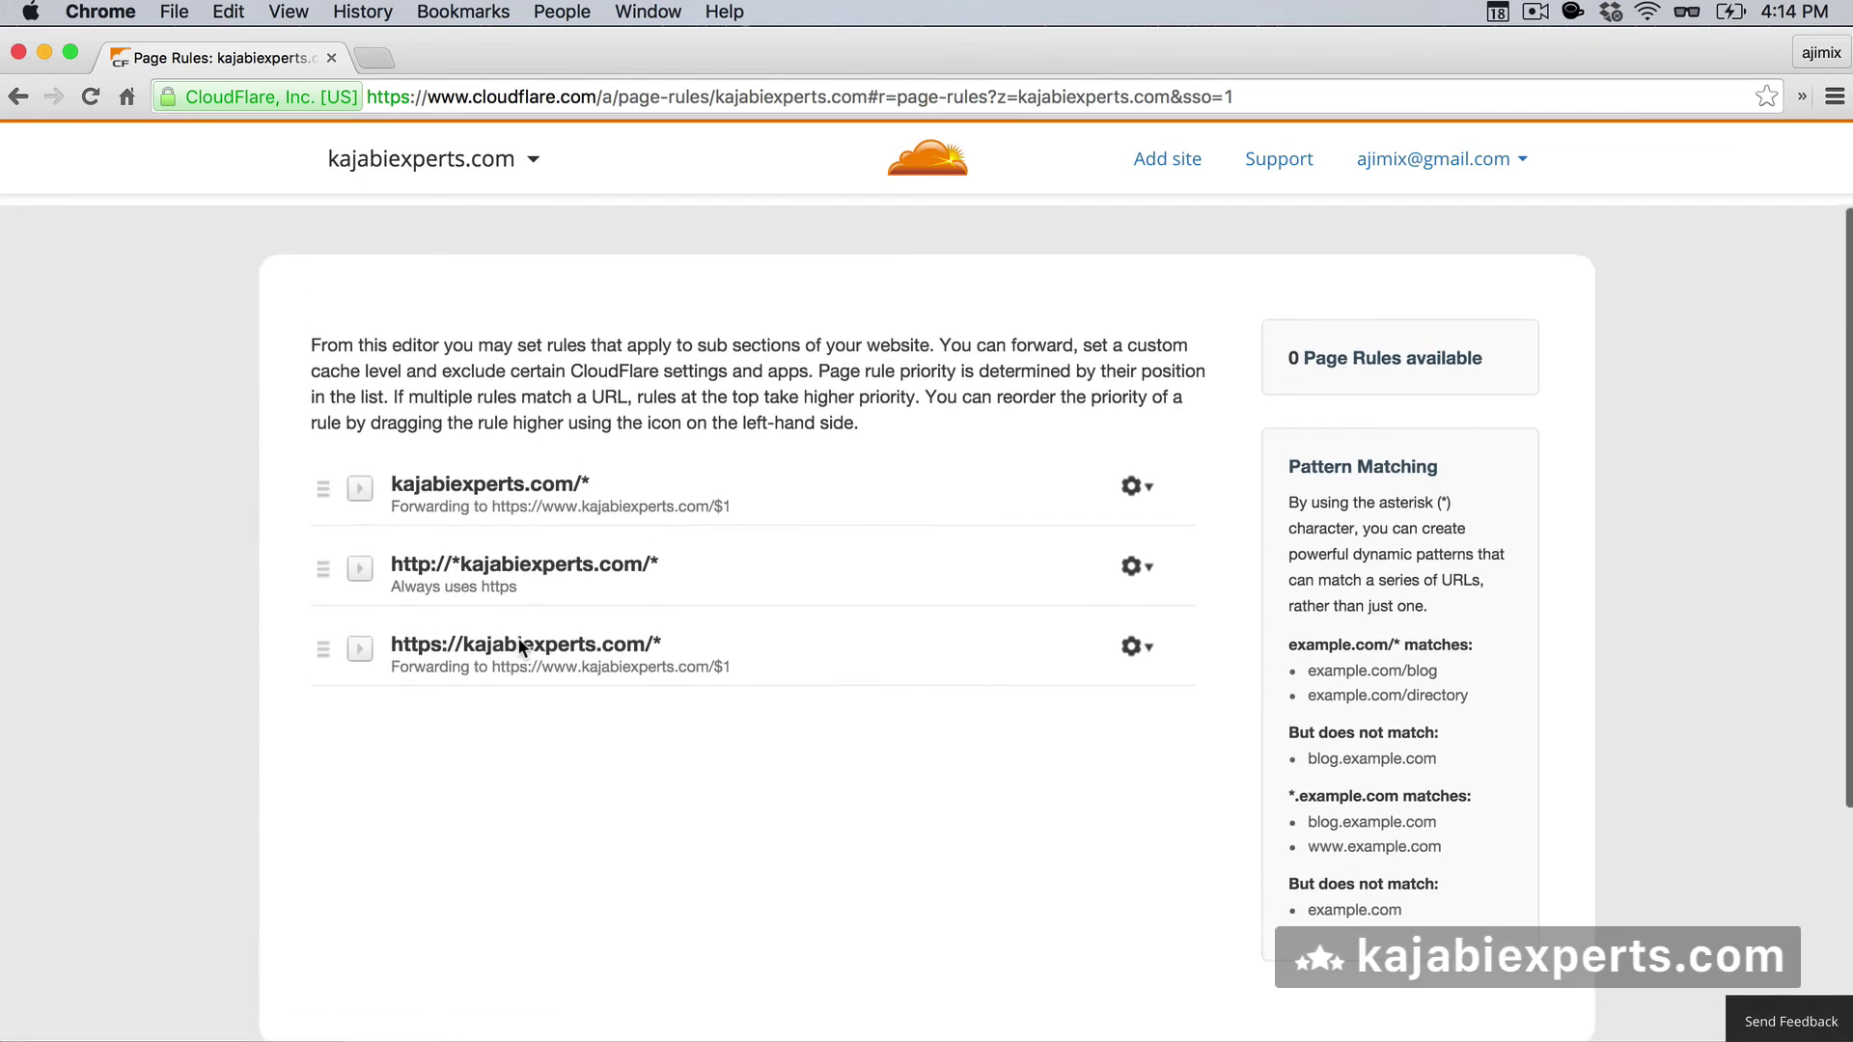